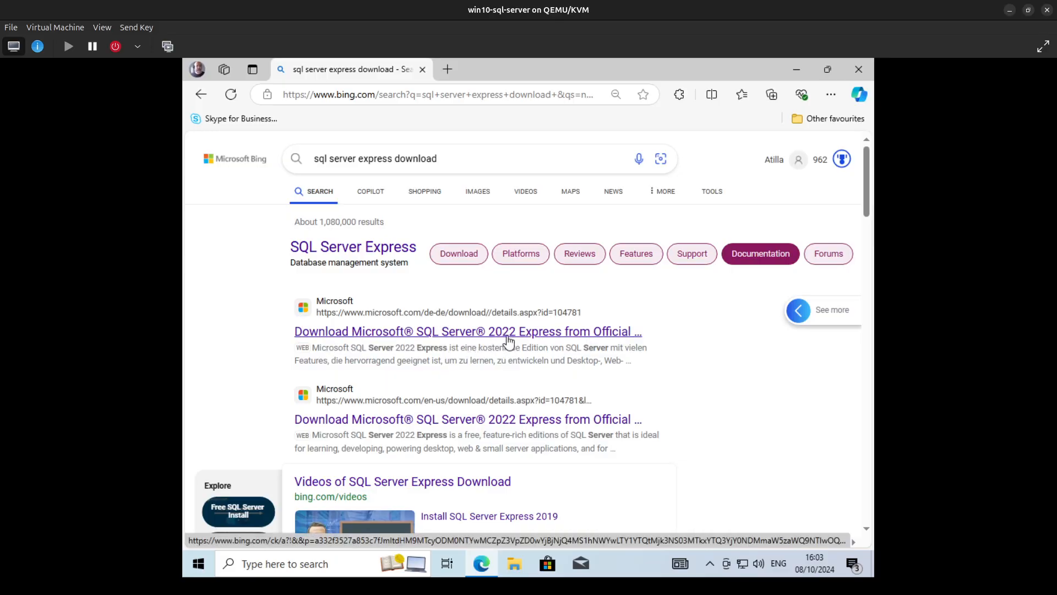
- Open the Microsoft SQL Server 2022 Express download page, switch its language to English and download the installer
{"action": "left_click", "coordinate": [543, 332]}
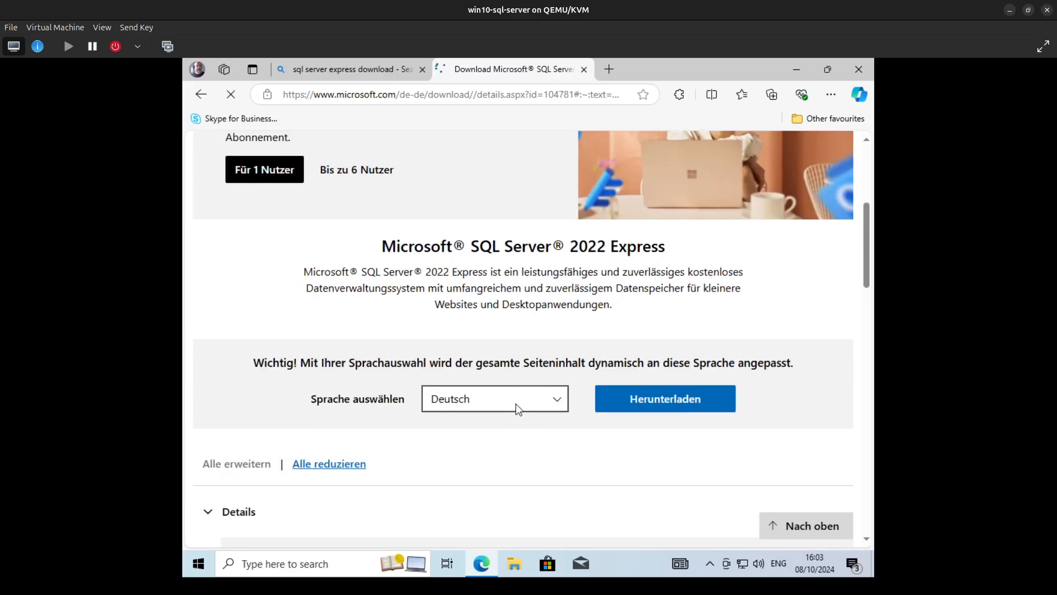
{"action": "left_click", "coordinate": [518, 409]}
{"action": "left_click", "coordinate": [487, 200]}
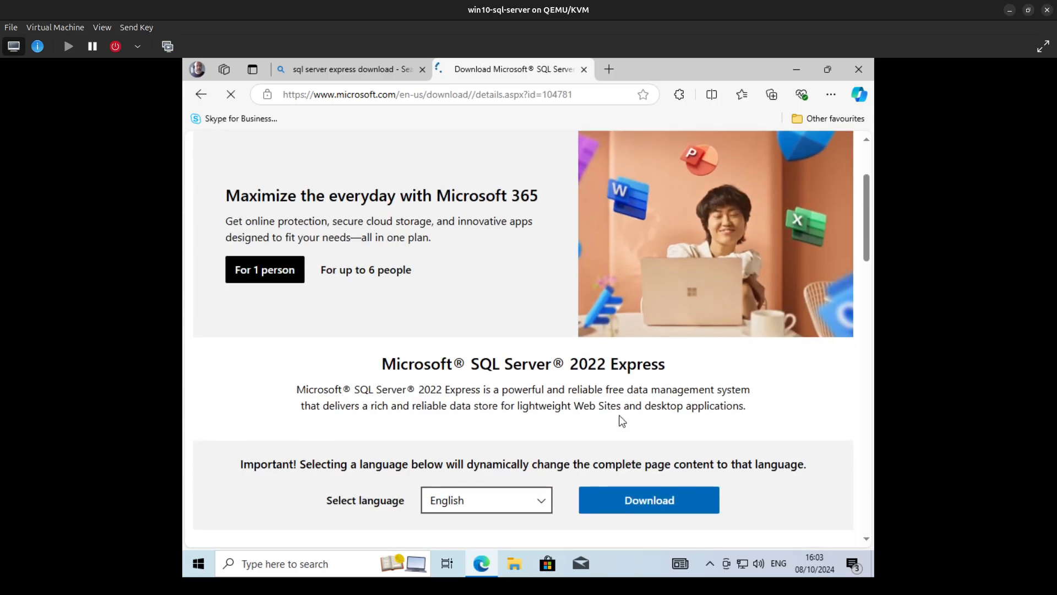
{"action": "scroll", "coordinate": [622, 422], "scroll_direction": "down", "scroll_amount": 1}
{"action": "left_click", "coordinate": [613, 431]}
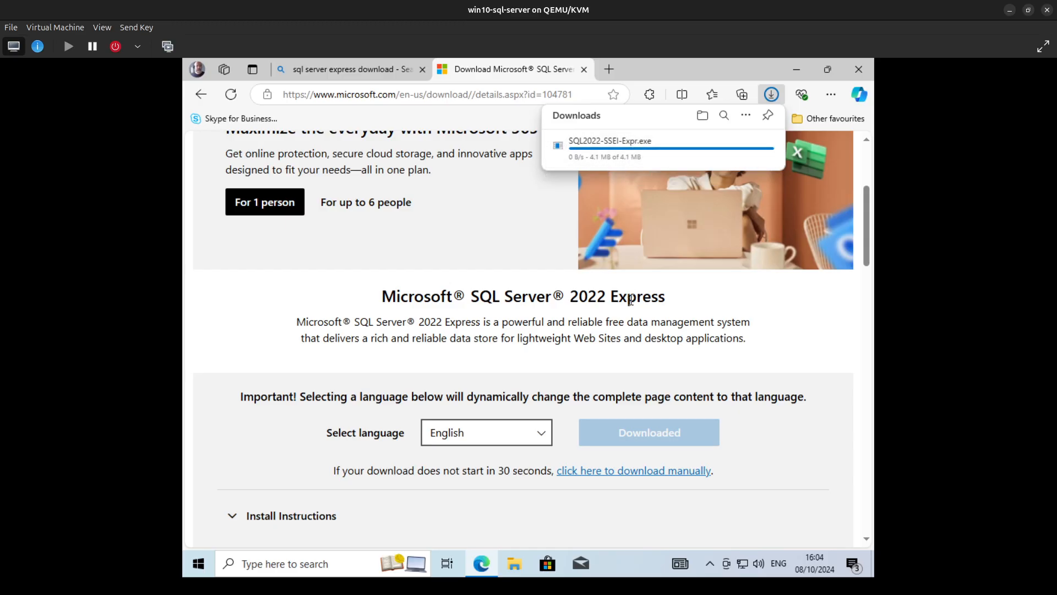
- Examine the install instructions and the file and edition details on the SQL Server 2022 Express download page
{"action": "left_click", "coordinate": [365, 520]}
{"action": "left_click", "coordinate": [313, 396]}
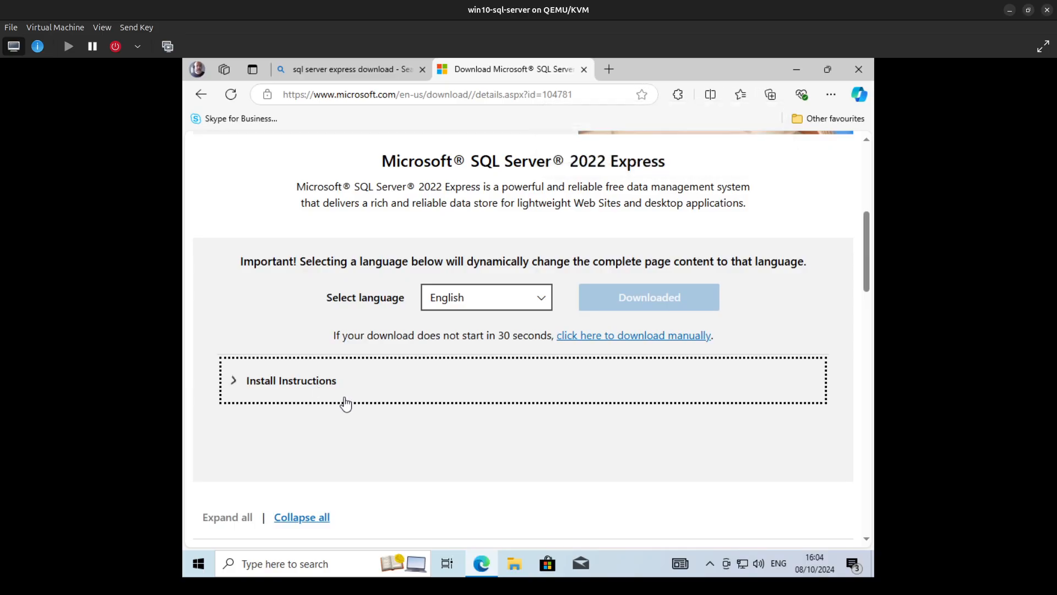
{"action": "scroll", "coordinate": [440, 418], "scroll_direction": "down", "scroll_amount": 4}
{"action": "scroll", "coordinate": [444, 418], "scroll_direction": "down", "scroll_amount": 3}
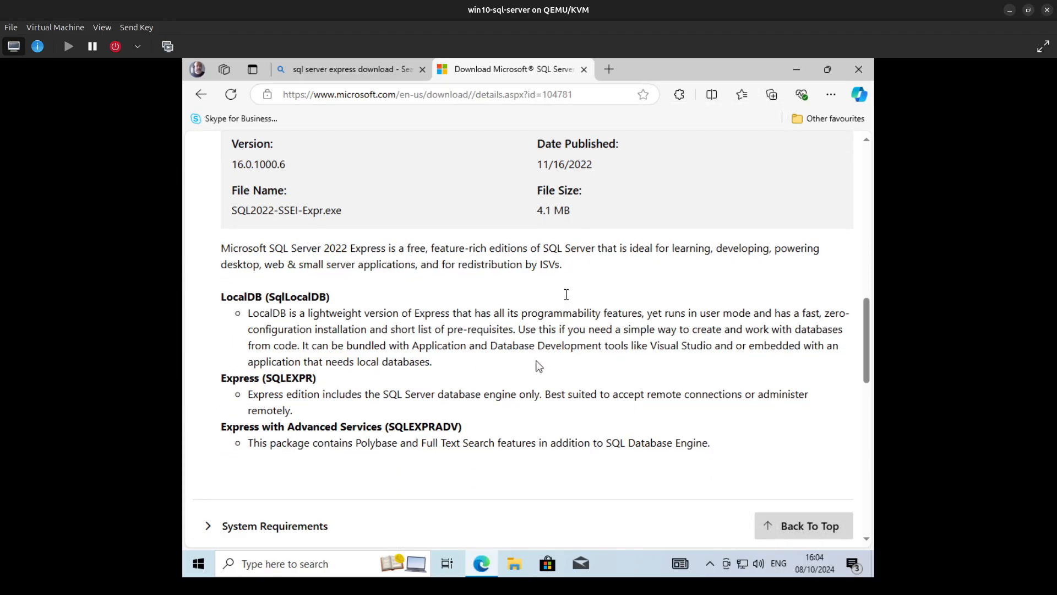
{"action": "scroll", "coordinate": [465, 456], "scroll_direction": "down", "scroll_amount": 4}
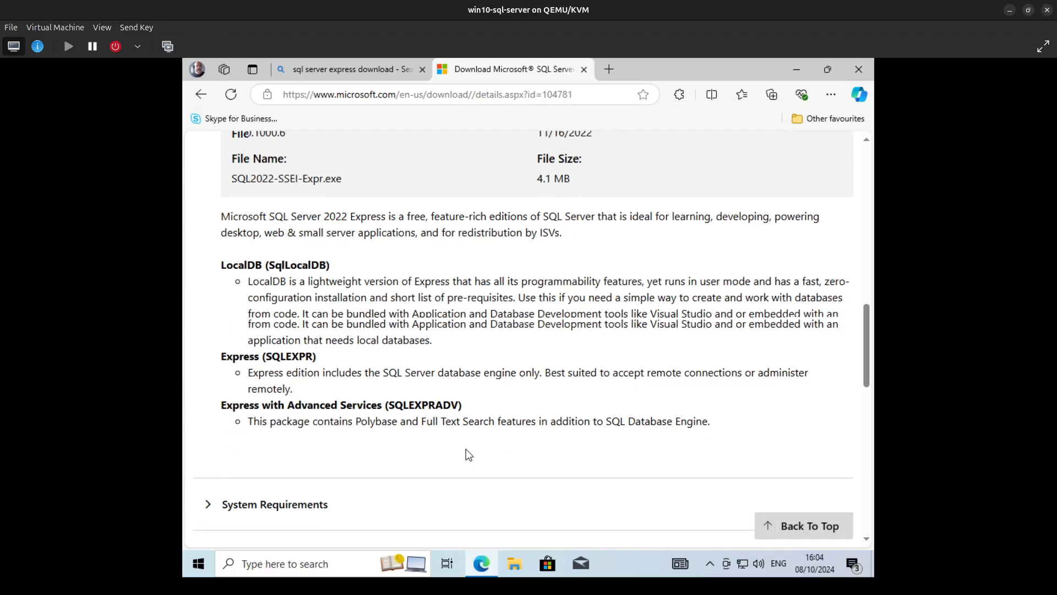
{"action": "scroll", "coordinate": [468, 456], "scroll_direction": "up", "scroll_amount": 3}
{"action": "scroll", "coordinate": [469, 456], "scroll_direction": "up", "scroll_amount": 5}
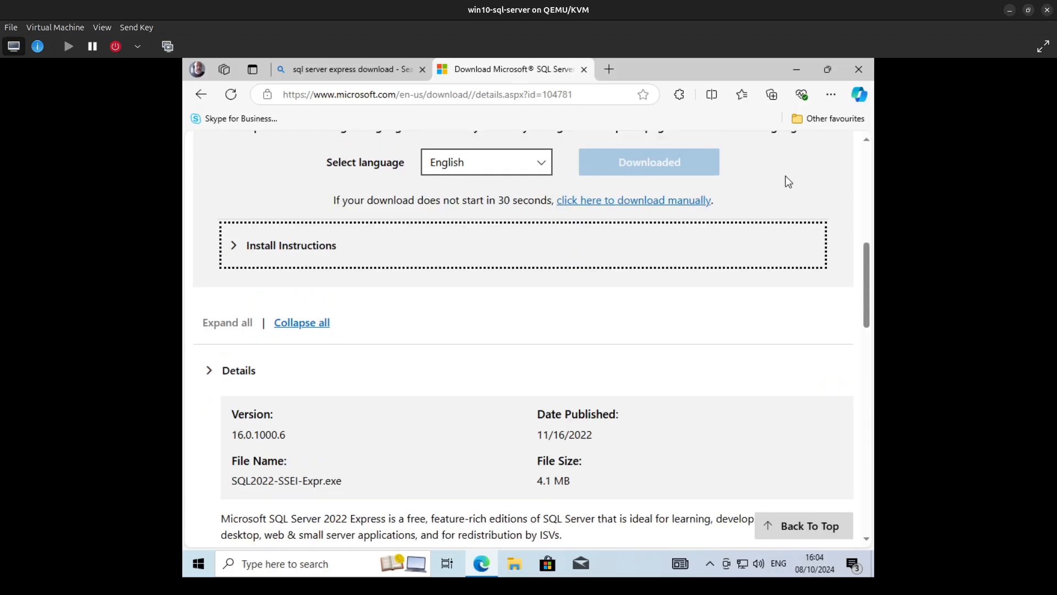
{"action": "scroll", "coordinate": [523, 331], "scroll_direction": "up", "scroll_amount": 8}
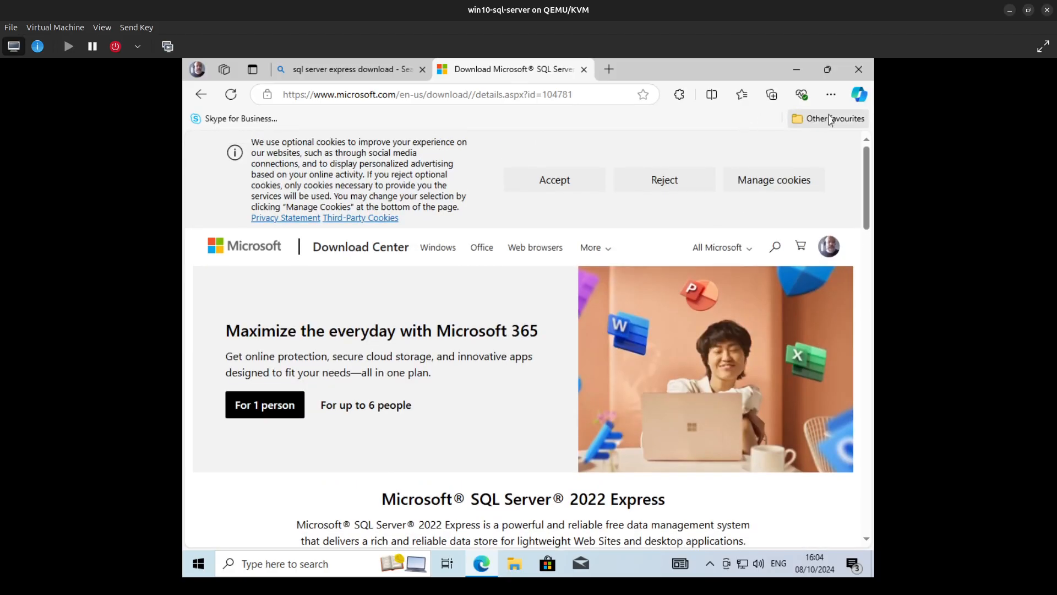
- Run the downloaded SQL2022-SSEI-Expr.exe with permission to make changes to the device, and minimize the browser
{"action": "left_click", "coordinate": [833, 95]}
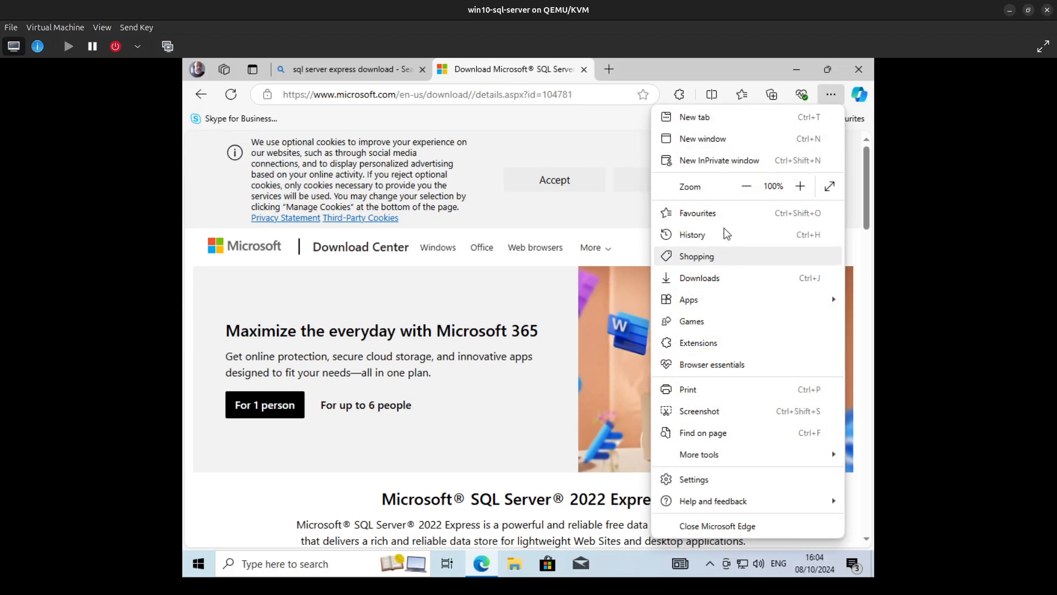
{"action": "left_click", "coordinate": [699, 278]}
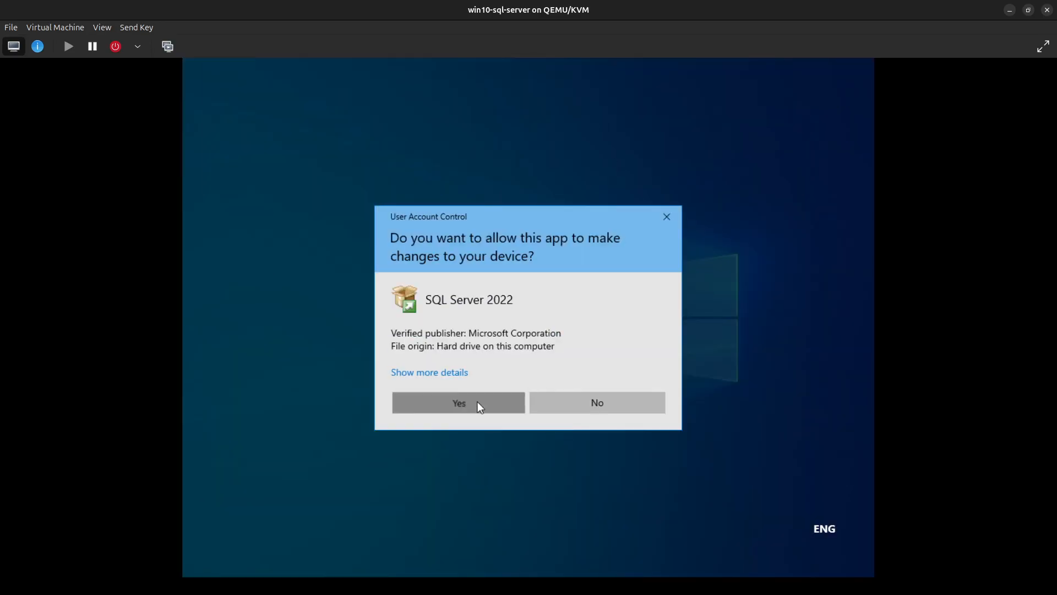
{"action": "left_click", "coordinate": [477, 401]}
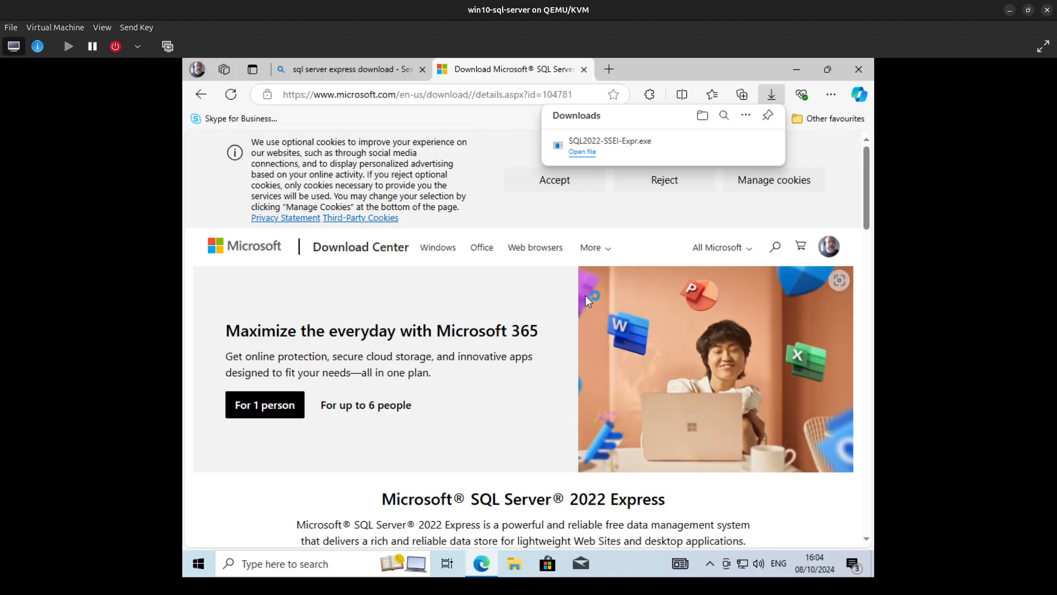
{"action": "left_click", "coordinate": [793, 69]}
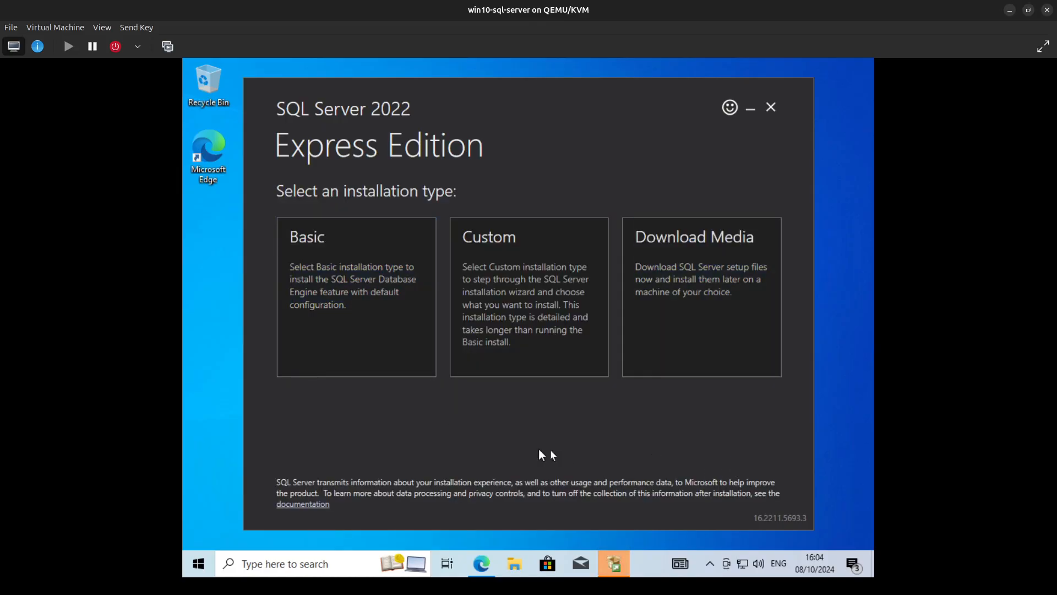
- Choose the Custom installation type and download the SQL Server install package
{"action": "left_click", "coordinate": [576, 375]}
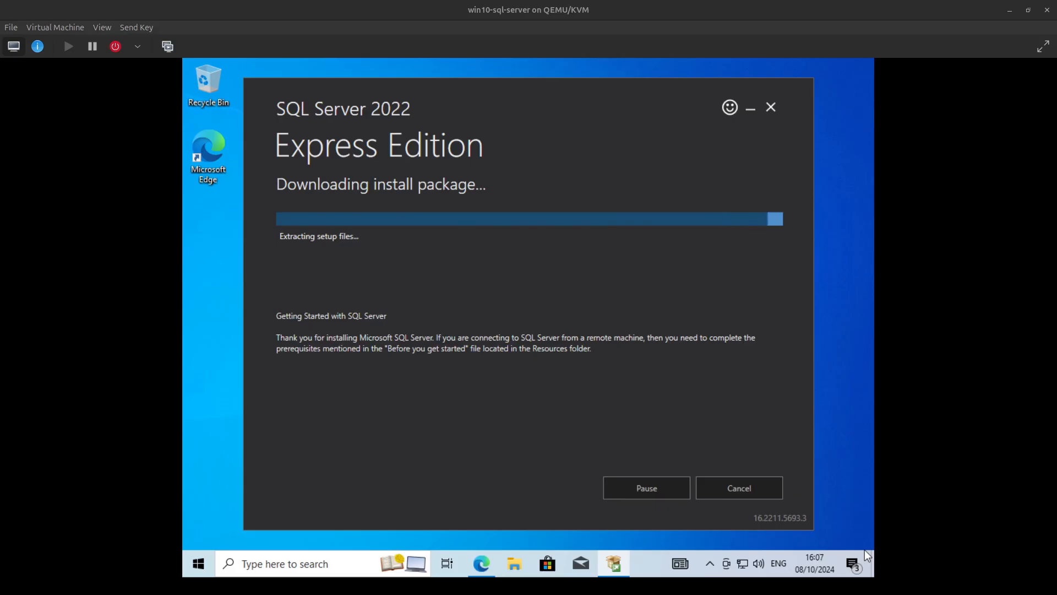
{"action": "left_click", "coordinate": [583, 237]}
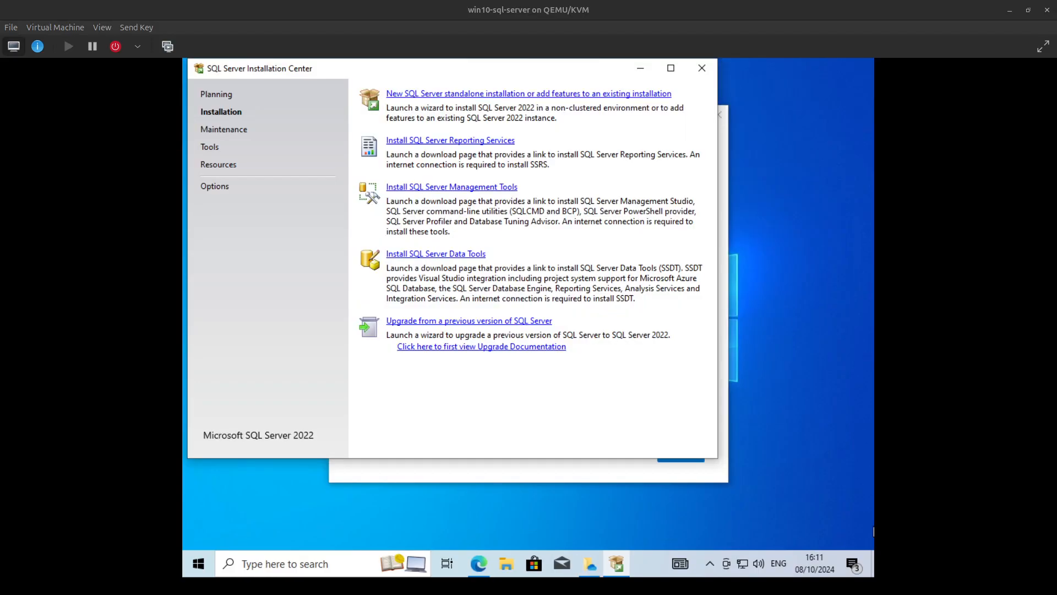
{"action": "key", "text": "super"}
{"action": "left_click", "coordinate": [696, 269]}
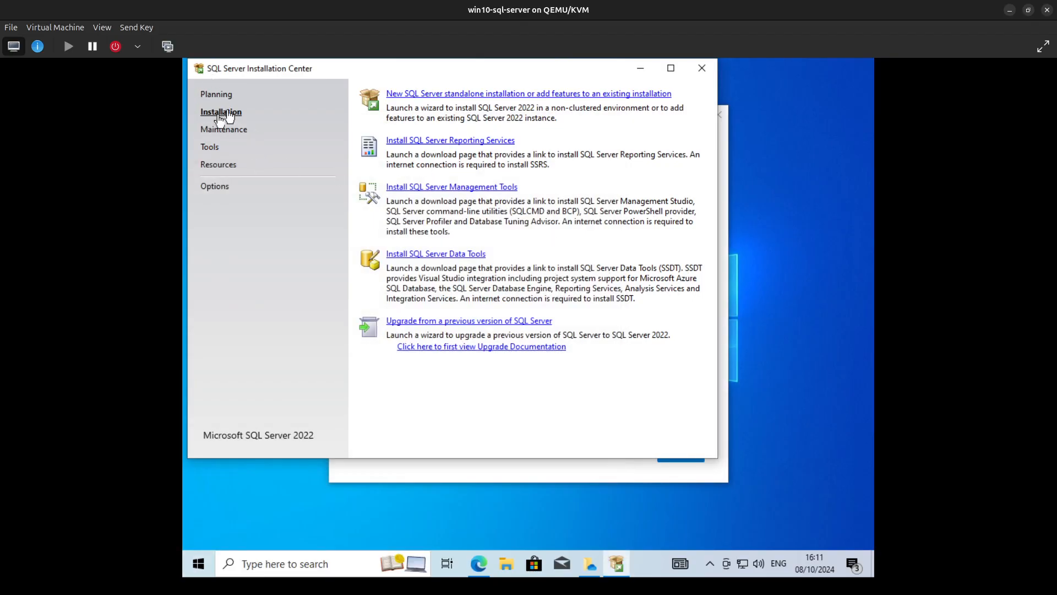
- Launch a new SQL Server standalone installation and accept the license terms
{"action": "left_click", "coordinate": [505, 95]}
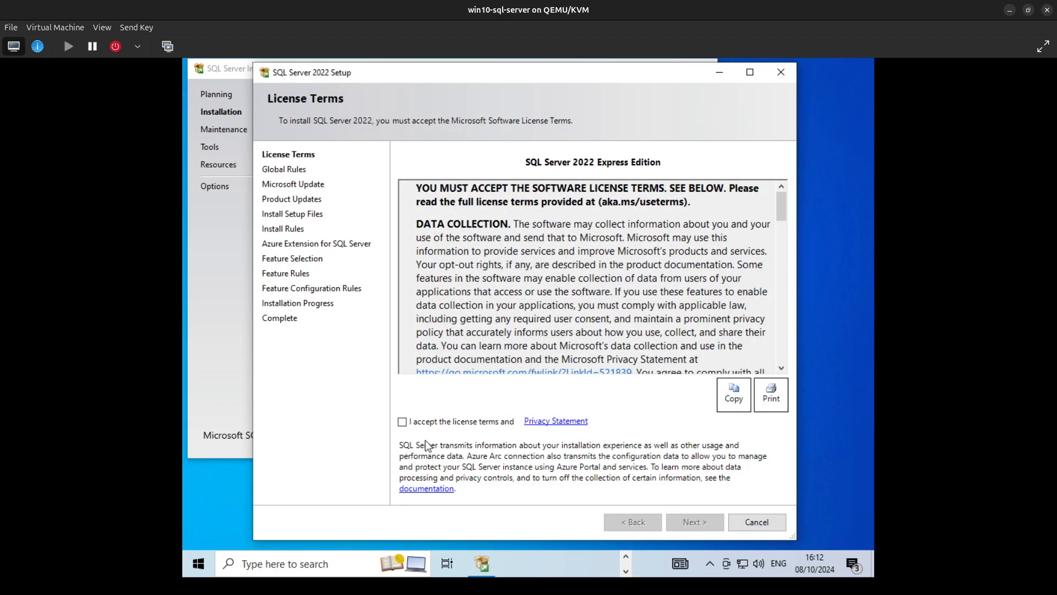
{"action": "left_click", "coordinate": [403, 422]}
{"action": "left_click", "coordinate": [695, 521]}
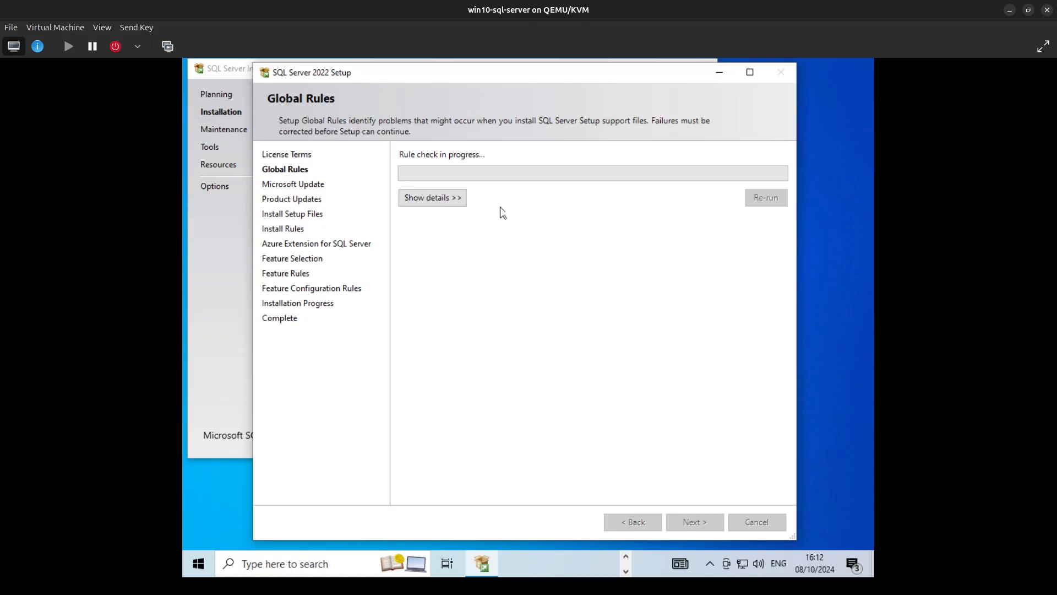
- Show the global rule check details and continue setup without using Microsoft Update to check for updates
{"action": "left_click", "coordinate": [448, 200]}
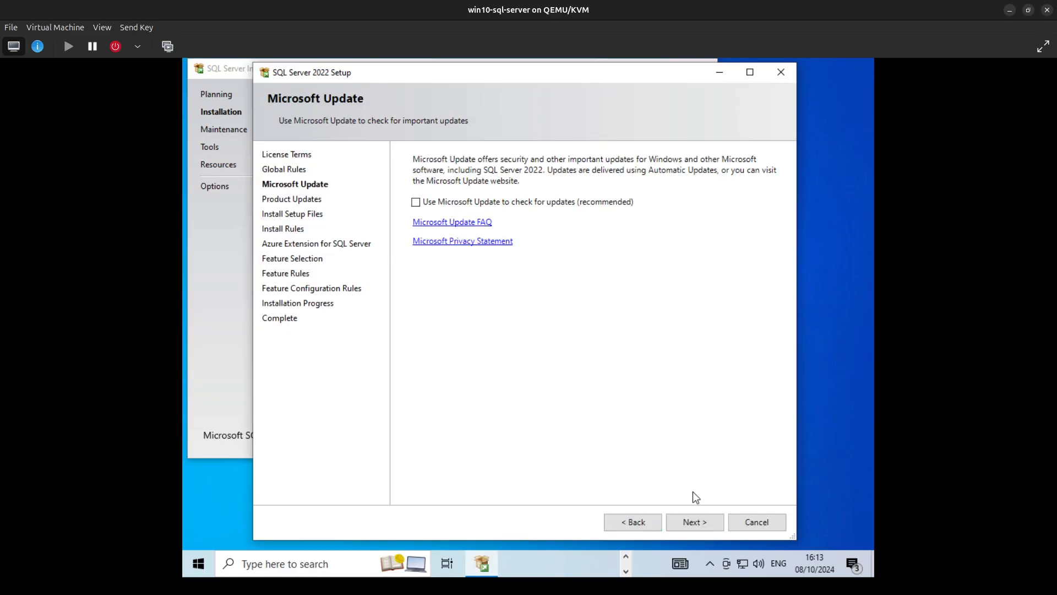
{"action": "left_click", "coordinate": [683, 523]}
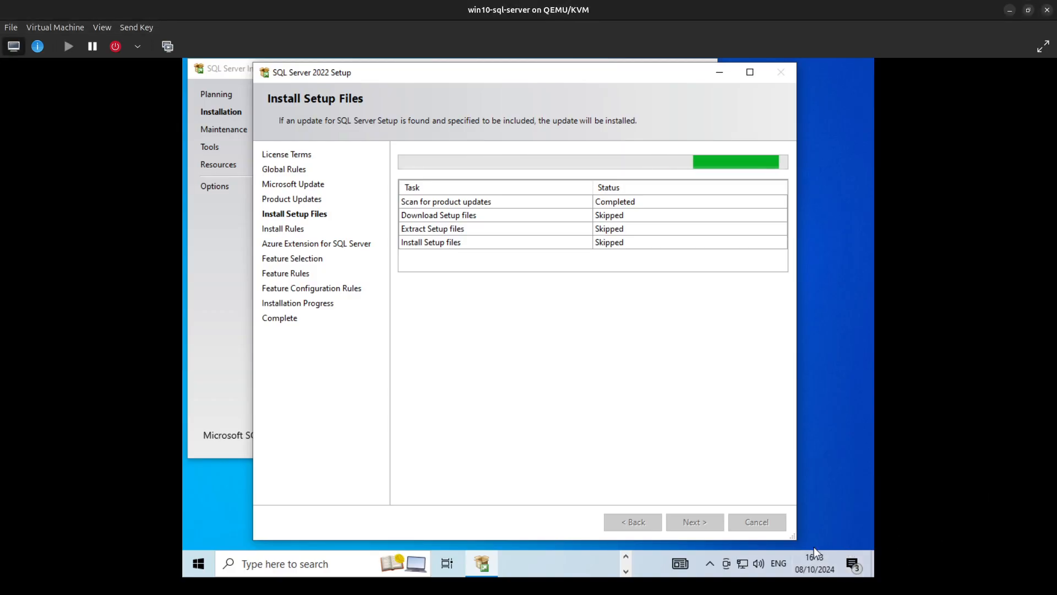
{"action": "key", "text": "super"}
{"action": "key", "text": "super"}
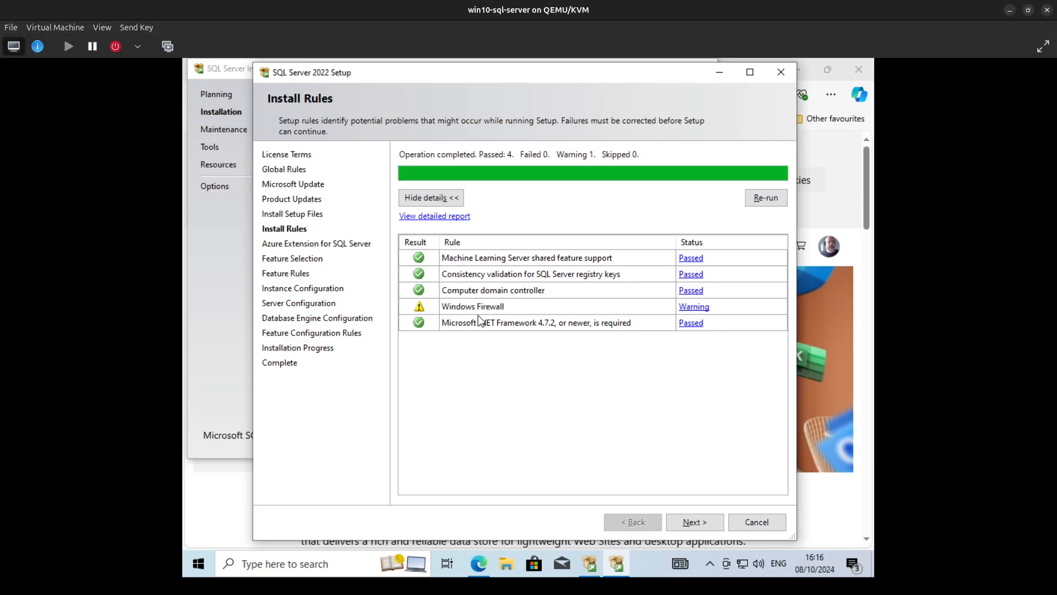
- Check the Windows Firewall rule result, then continue setup with the Azure Extension for SQL Server excluded
{"action": "left_click", "coordinate": [697, 306]}
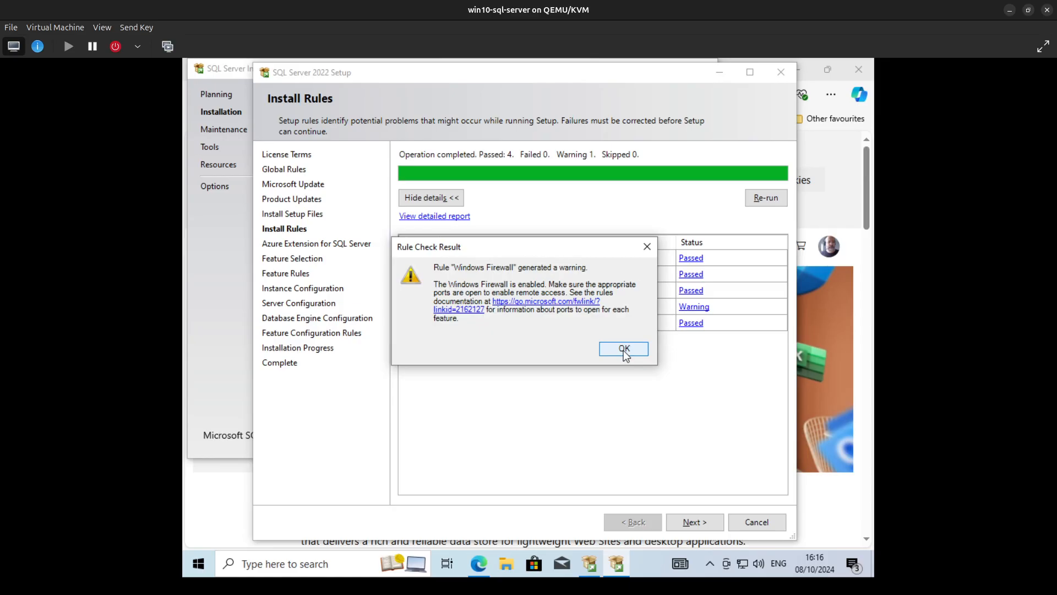
{"action": "left_click", "coordinate": [624, 349]}
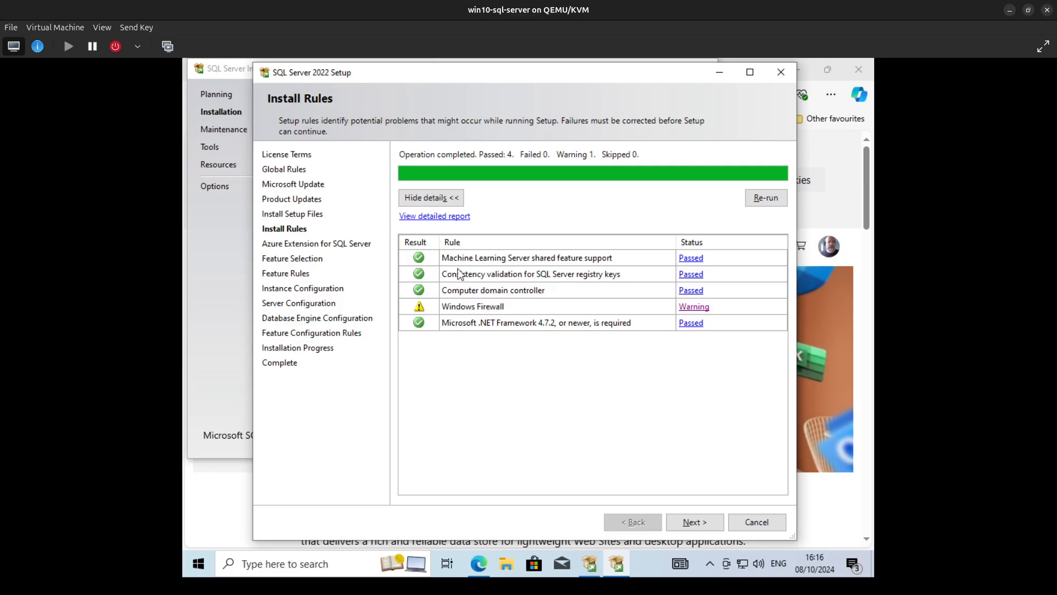
{"action": "left_click", "coordinate": [698, 521]}
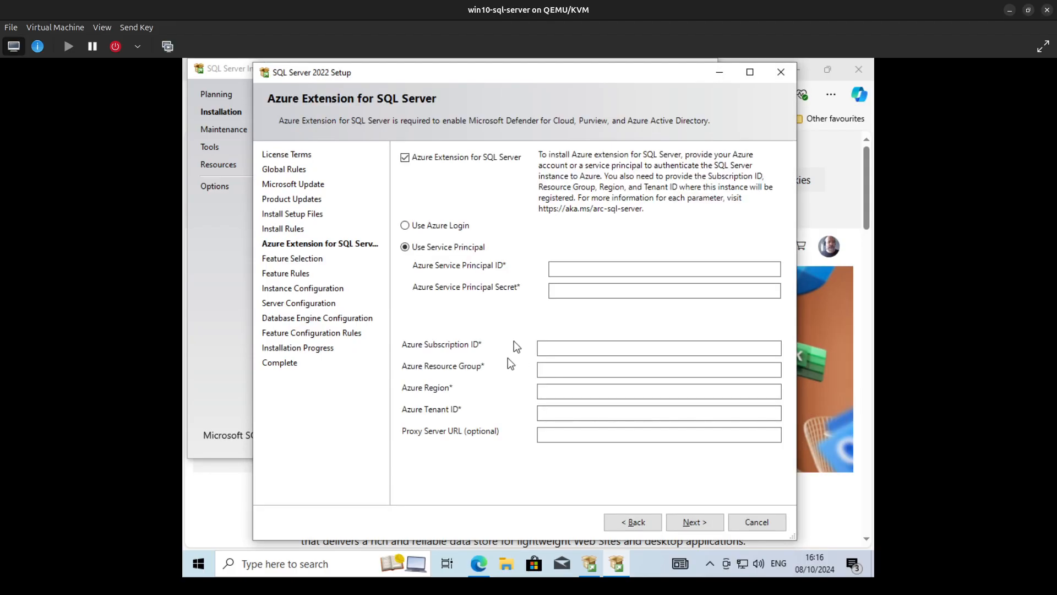
{"action": "left_click", "coordinate": [451, 161]}
{"action": "left_click", "coordinate": [696, 519]}
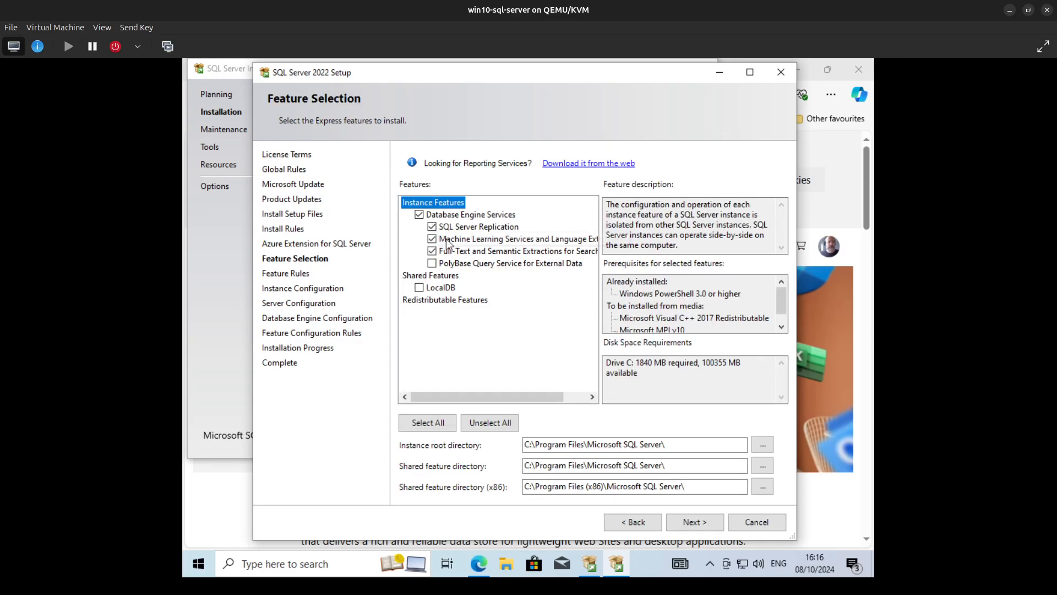
- Select only Database Engine Services and LocalDB as the features to install, leaving out all engine sub-features, and continue
{"action": "left_click", "coordinate": [432, 227]}
{"action": "left_click", "coordinate": [431, 251]}
{"action": "left_click", "coordinate": [432, 239]}
{"action": "left_click", "coordinate": [432, 239]}
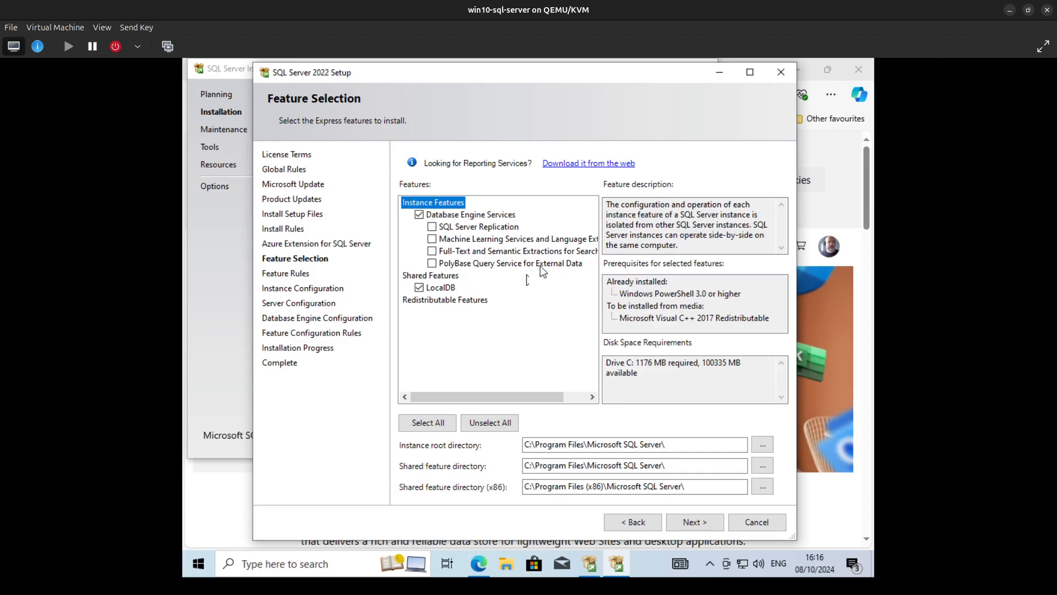
{"action": "left_click", "coordinate": [691, 522]}
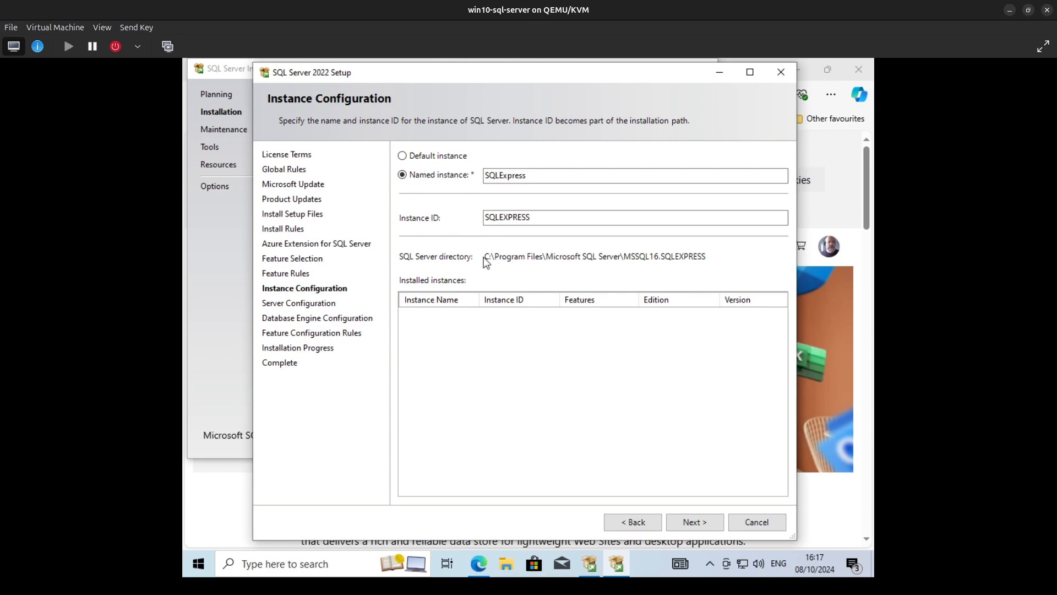
- Configure the installation as the default instance with instance ID MSSQLSERVER and proceed to the server configuration
{"action": "left_click", "coordinate": [440, 158]}
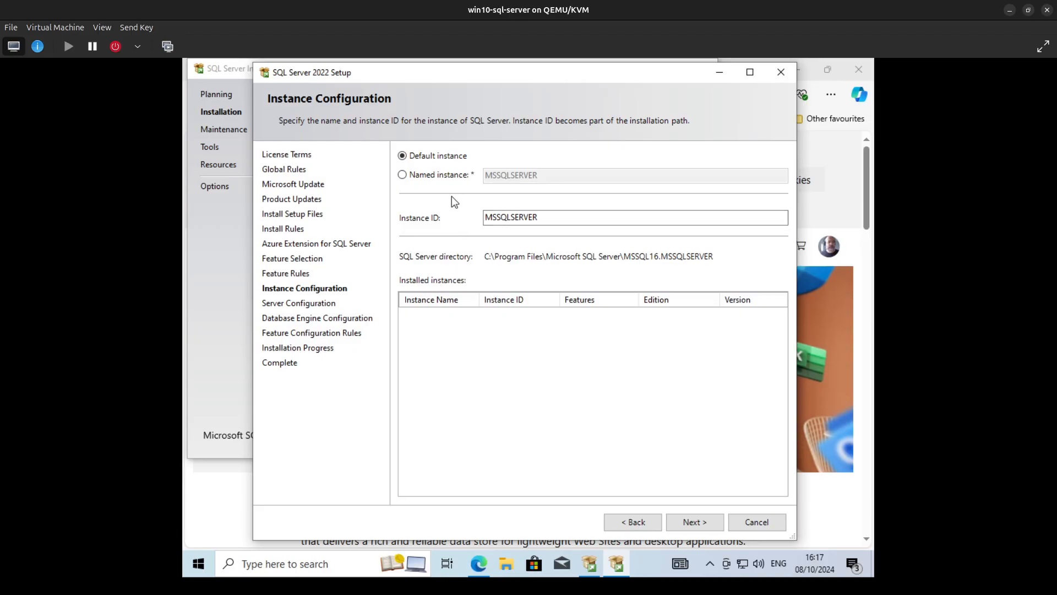
{"action": "left_click", "coordinate": [413, 174]}
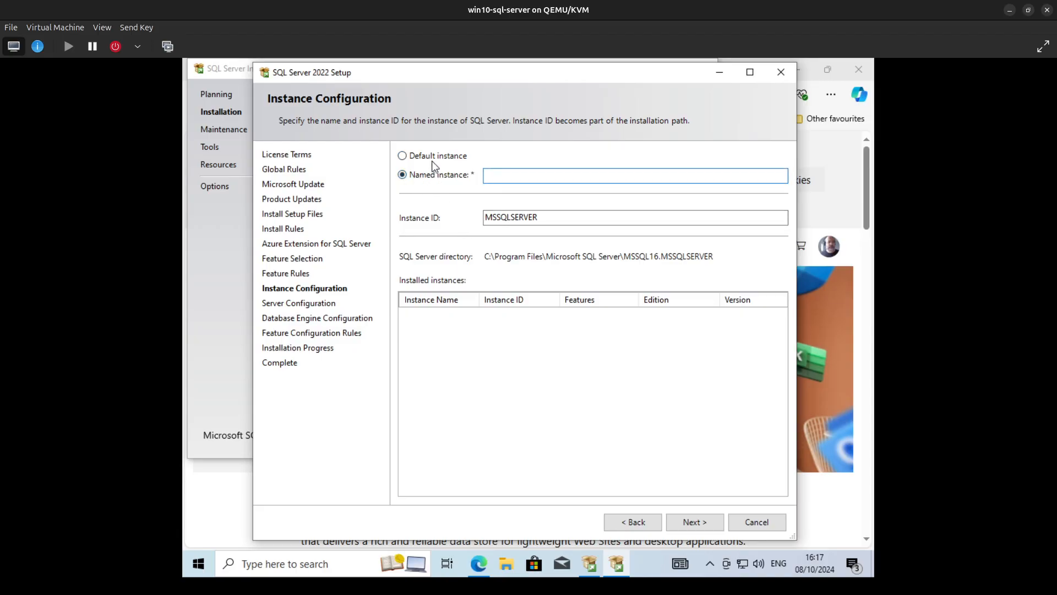
{"action": "left_click", "coordinate": [437, 159]}
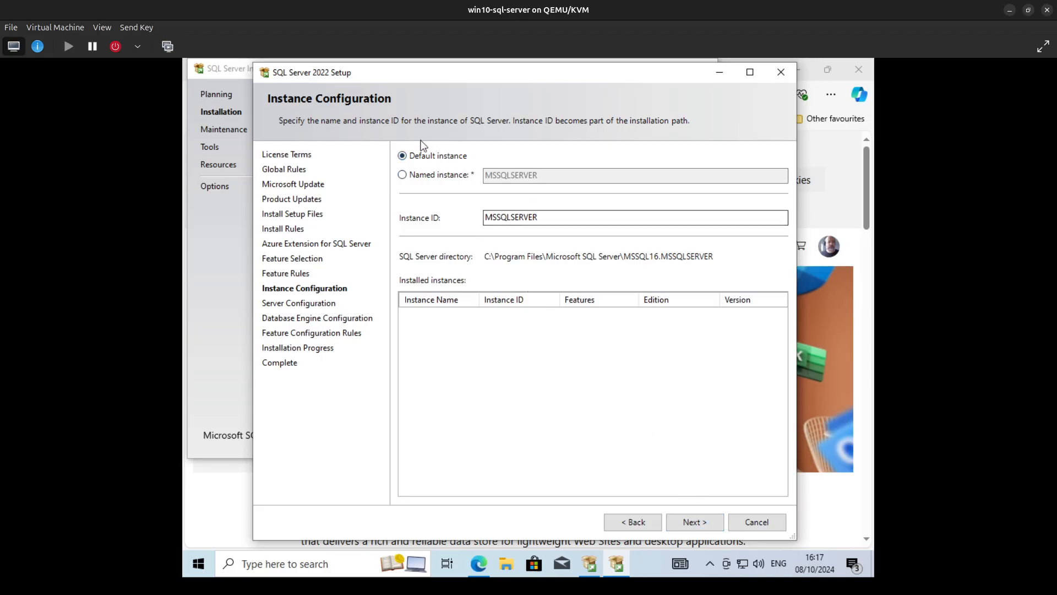
{"action": "left_click", "coordinate": [693, 522]}
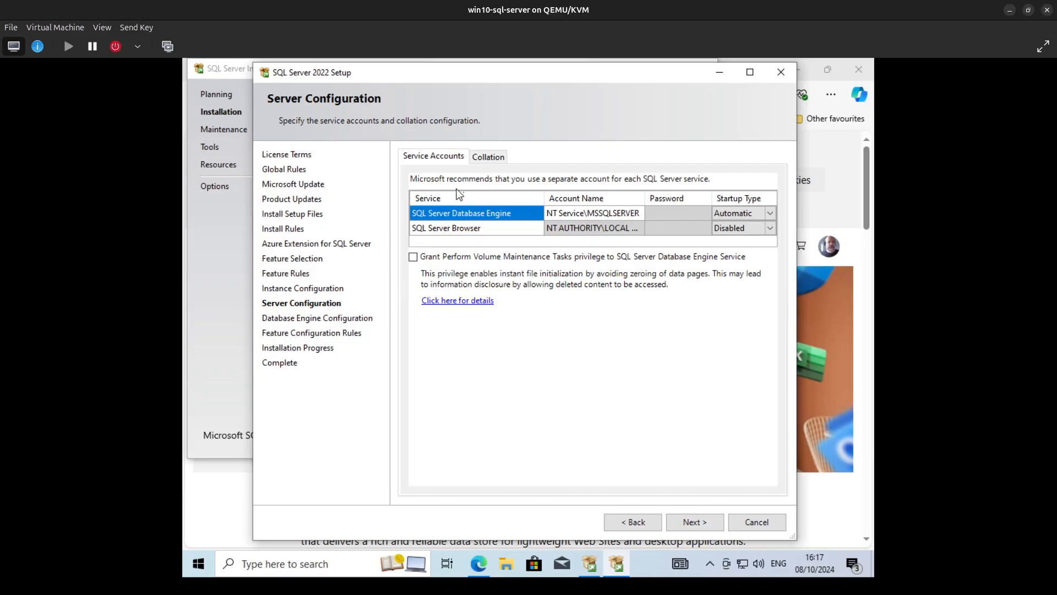
- Customize the Database Engine collation to the Windows collation designator Turkish_100, keeping it accent-sensitive
{"action": "left_click", "coordinate": [480, 156]}
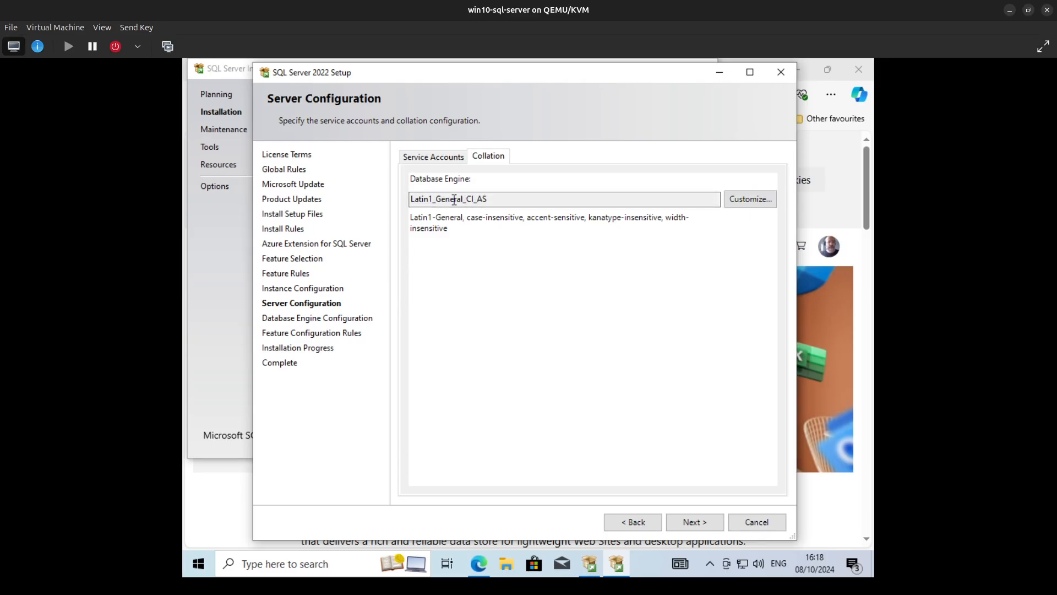
{"action": "left_click", "coordinate": [755, 202]}
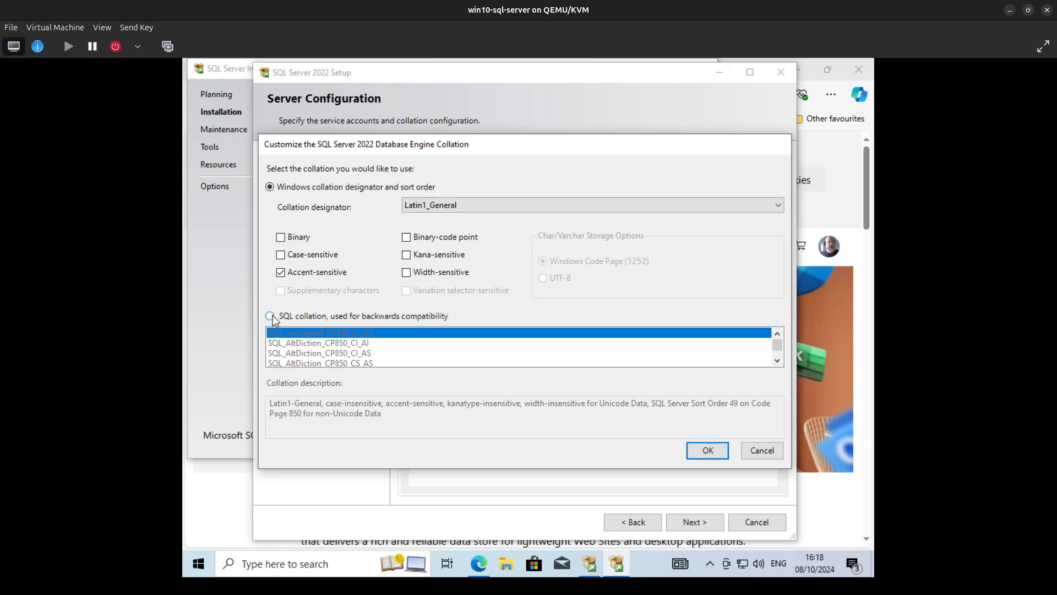
{"action": "left_click", "coordinate": [482, 206]}
{"action": "scroll", "coordinate": [524, 372], "scroll_direction": "down", "scroll_amount": 5}
{"action": "scroll", "coordinate": [525, 372], "scroll_direction": "down", "scroll_amount": 4}
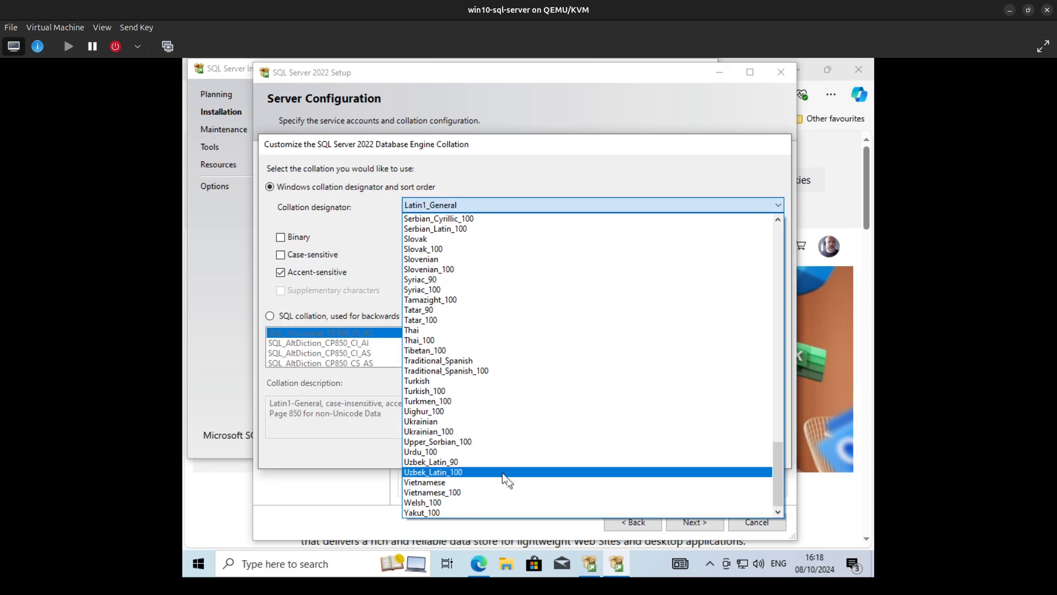
{"action": "left_click", "coordinate": [453, 391]}
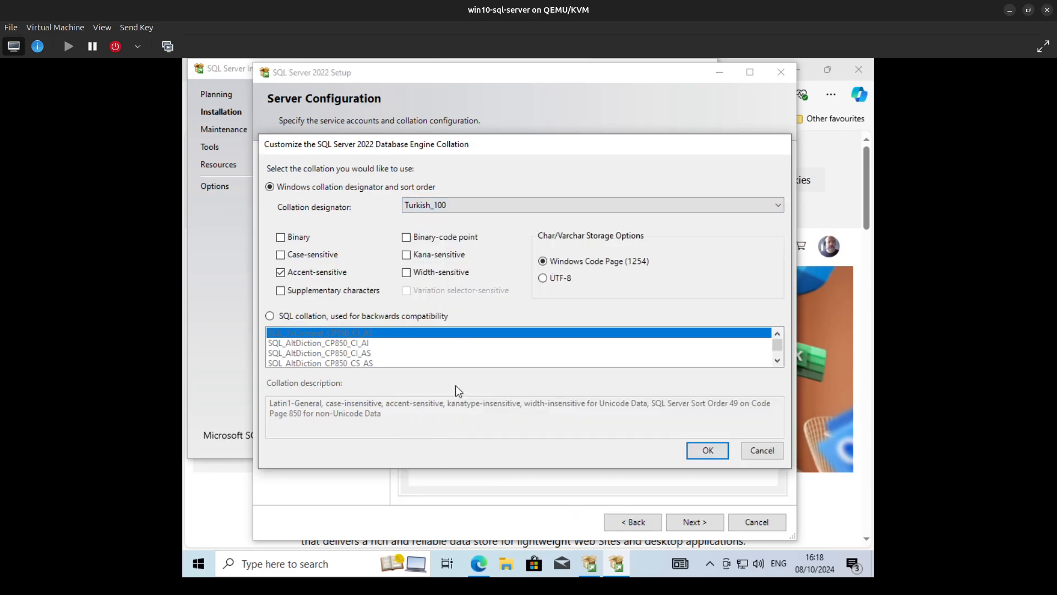
{"action": "left_click", "coordinate": [700, 452]}
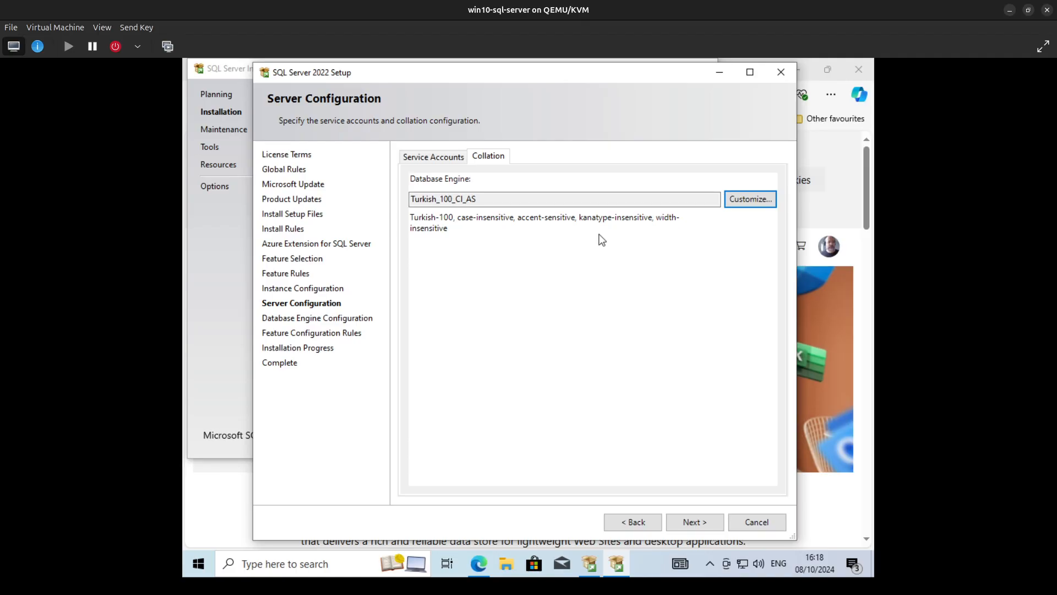
- Accept the collation, choose Mixed Mode authentication, enter and confirm the sa account password, and include the current user as SQL Server administrator
{"action": "left_click", "coordinate": [695, 523]}
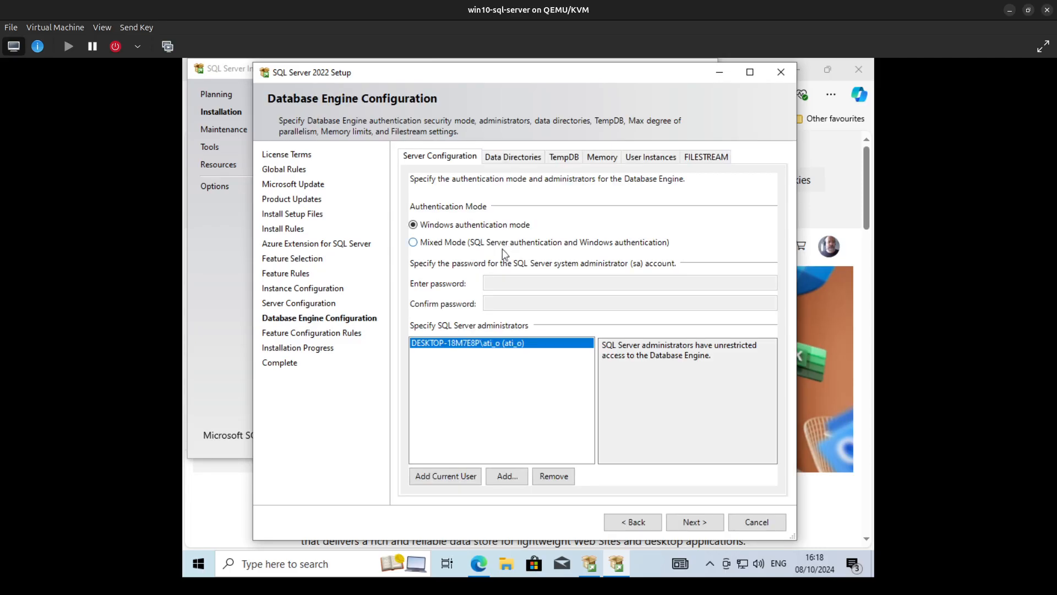
{"action": "left_click", "coordinate": [467, 247]}
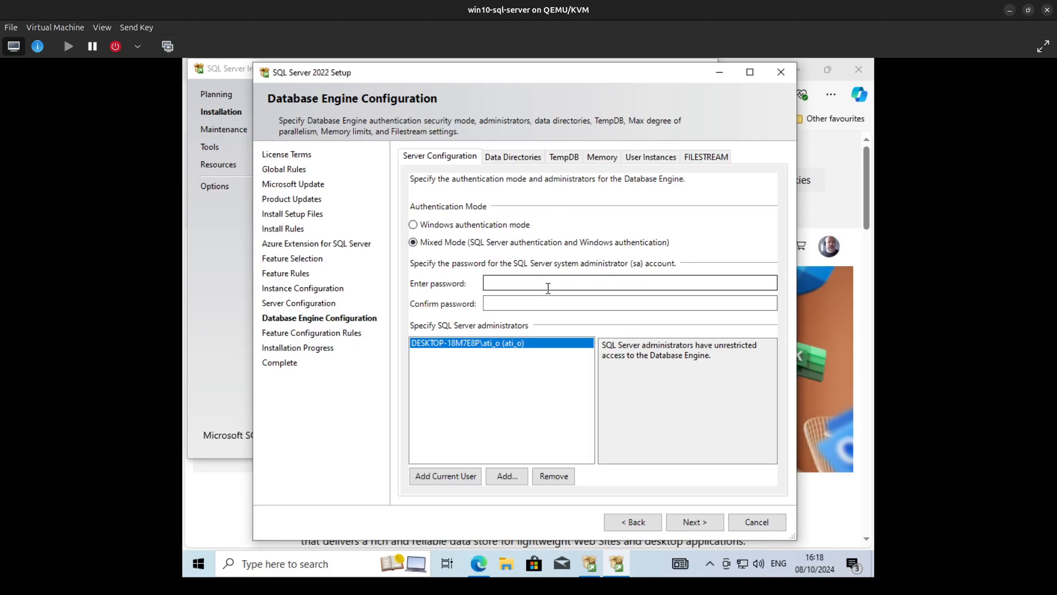
{"action": "left_click", "coordinate": [496, 287]}
{"action": "type", "text": "••••"}
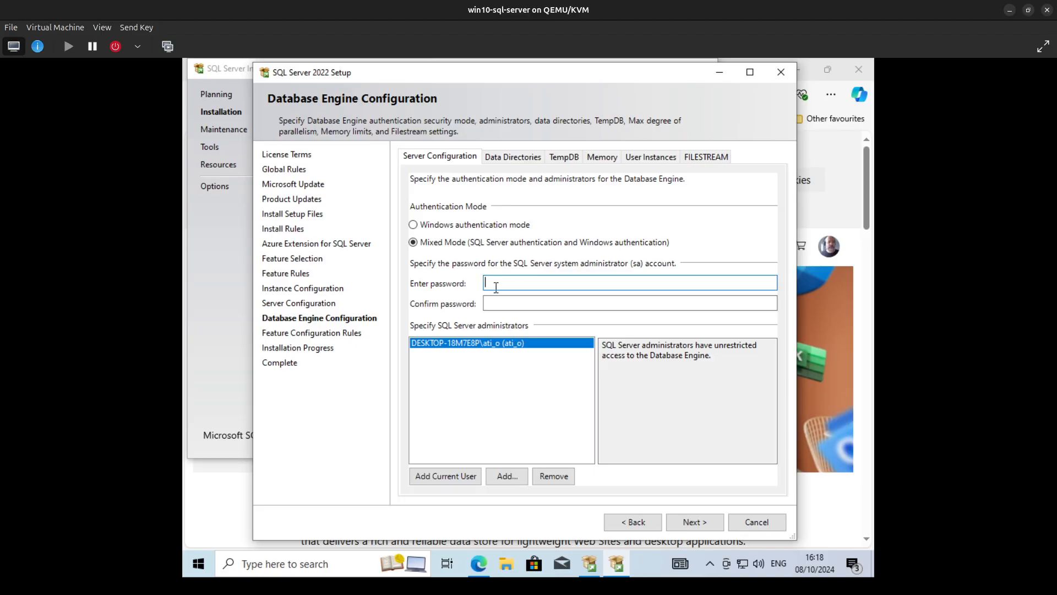
{"action": "type", "text": "••••••"}
{"action": "key", "text": "Tab"}
{"action": "type", "text": "•••••••••"}
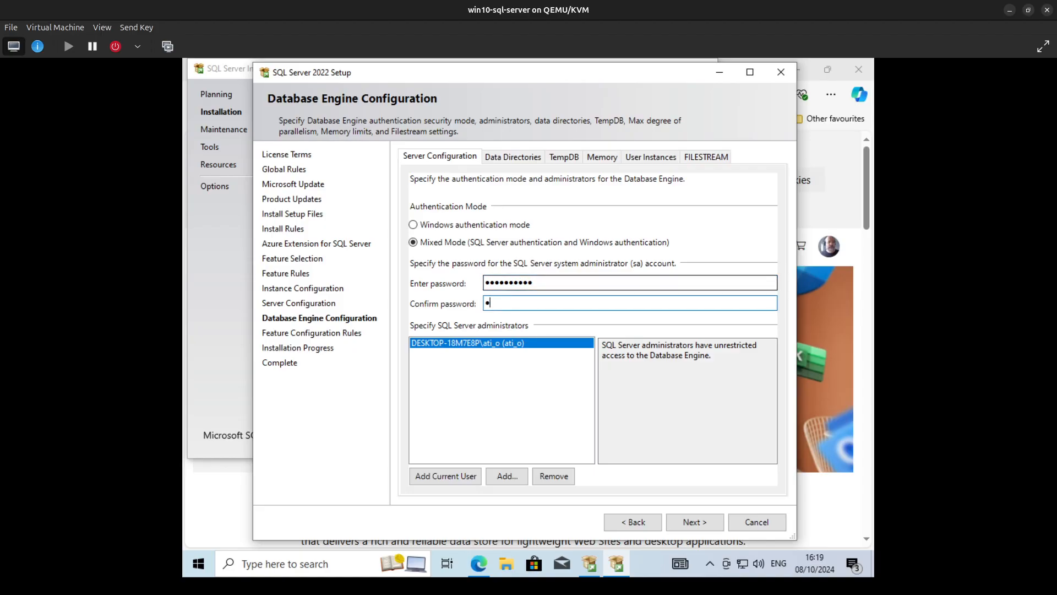
{"action": "type", "text": "•"}
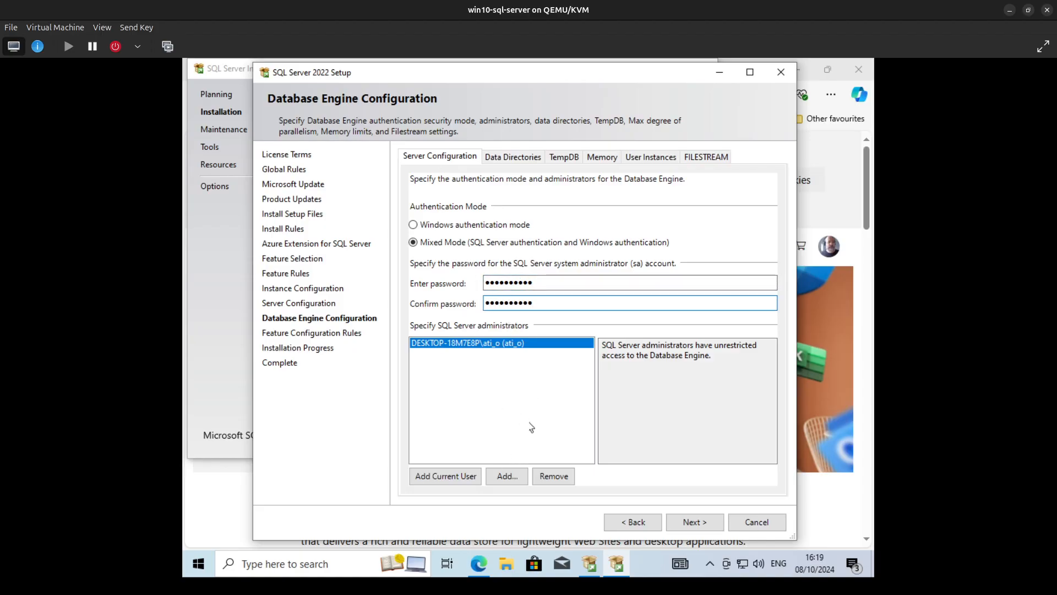
{"action": "left_click", "coordinate": [465, 479]}
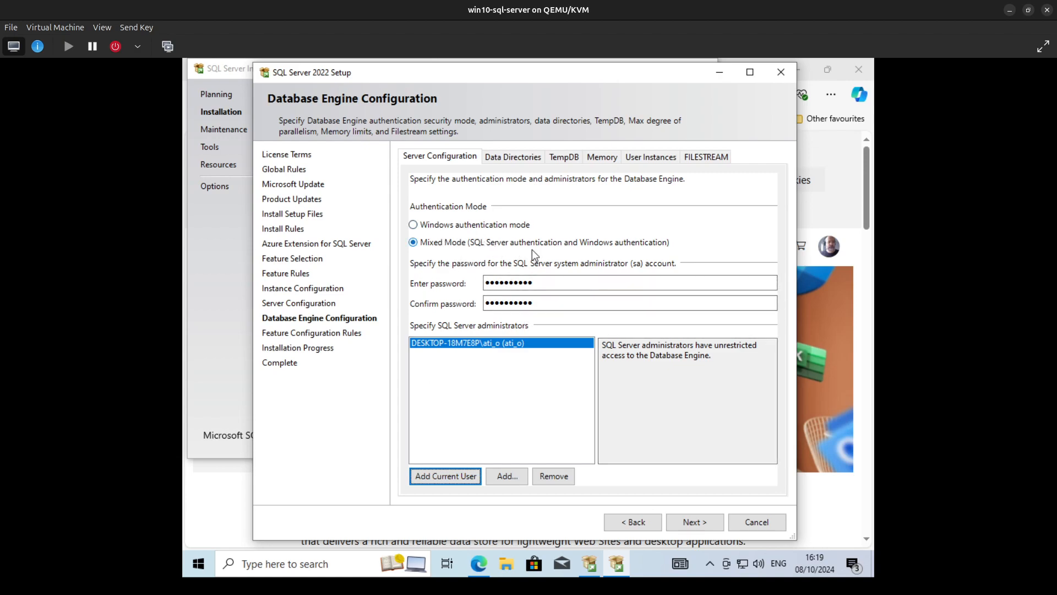
- Review the data directories, TempDB, memory, user instances and FILESTREAM settings, keep their defaults, and start the installation
{"action": "left_click", "coordinate": [514, 157]}
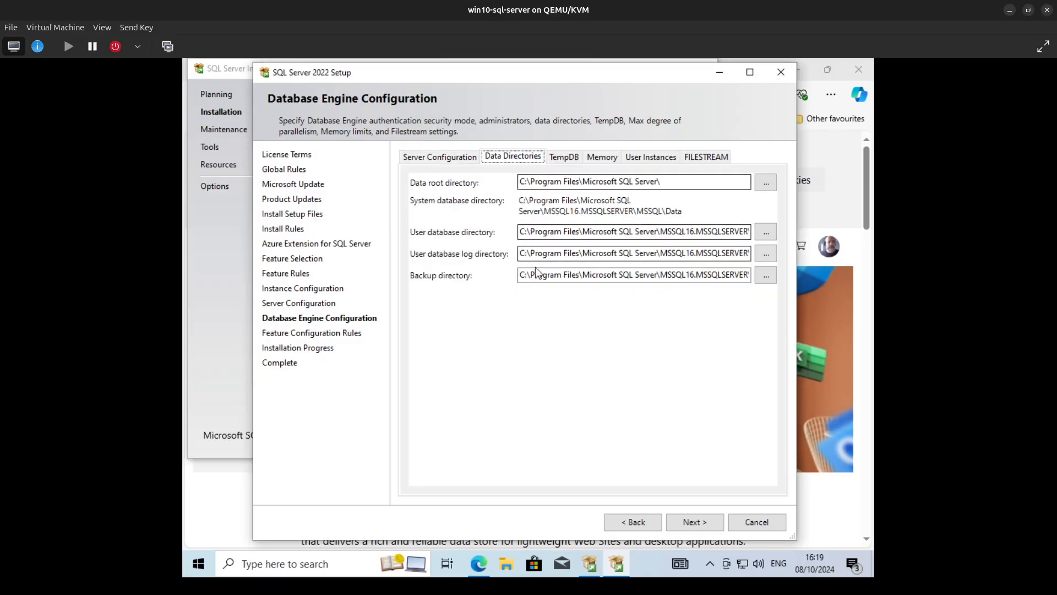
{"action": "left_click", "coordinate": [573, 157]}
{"action": "left_click", "coordinate": [602, 157]}
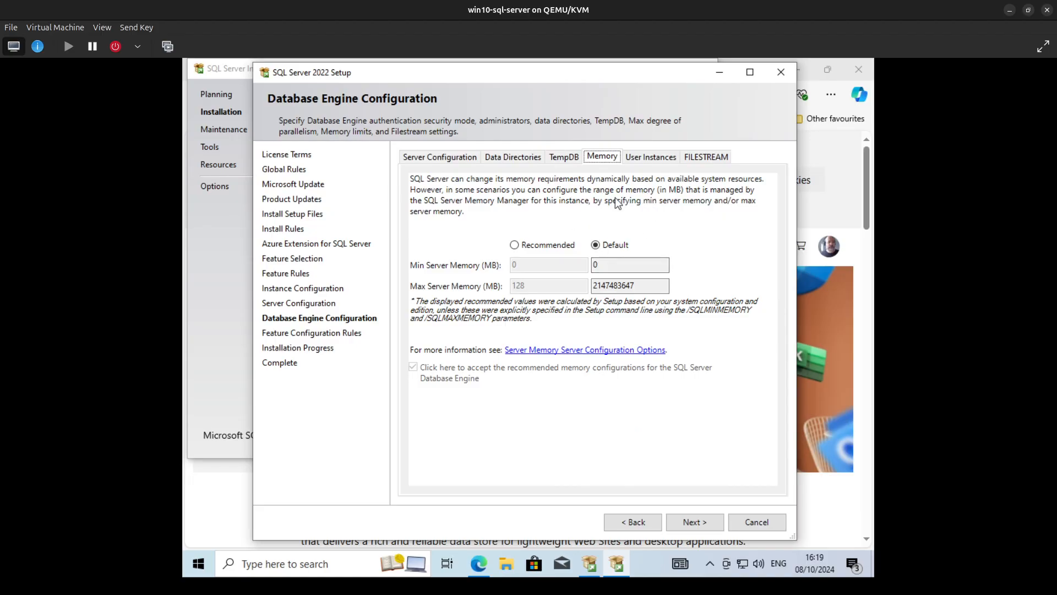
{"action": "left_click", "coordinate": [651, 157]}
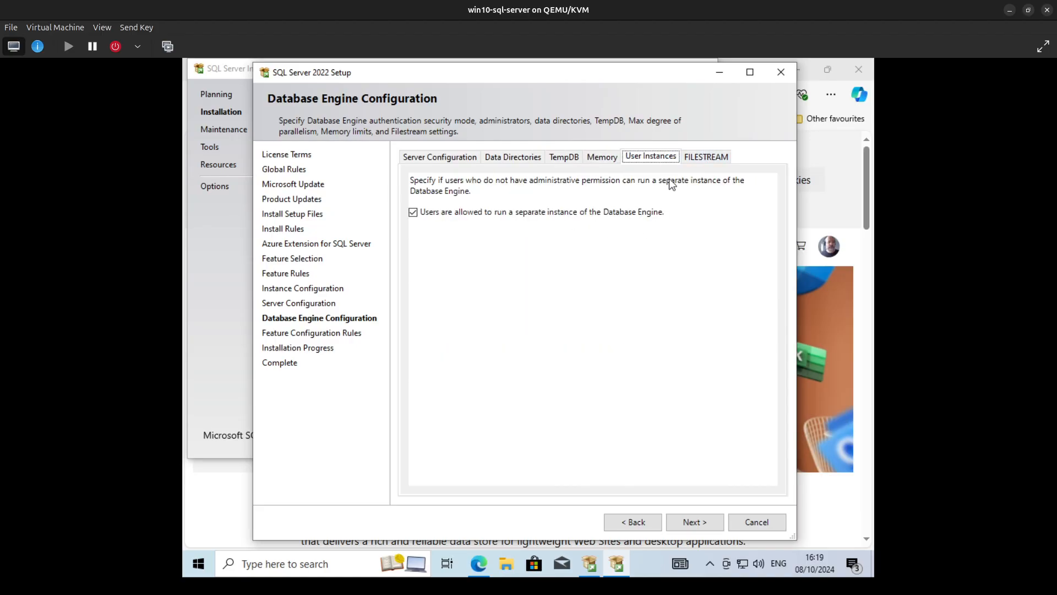
{"action": "left_click", "coordinate": [714, 157]}
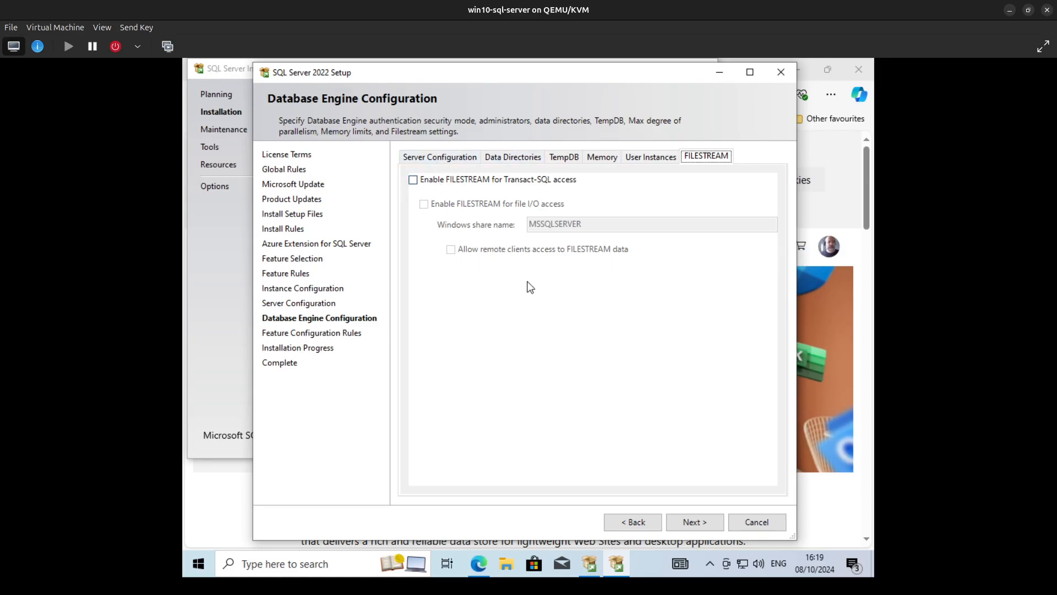
{"action": "left_click", "coordinate": [425, 157]}
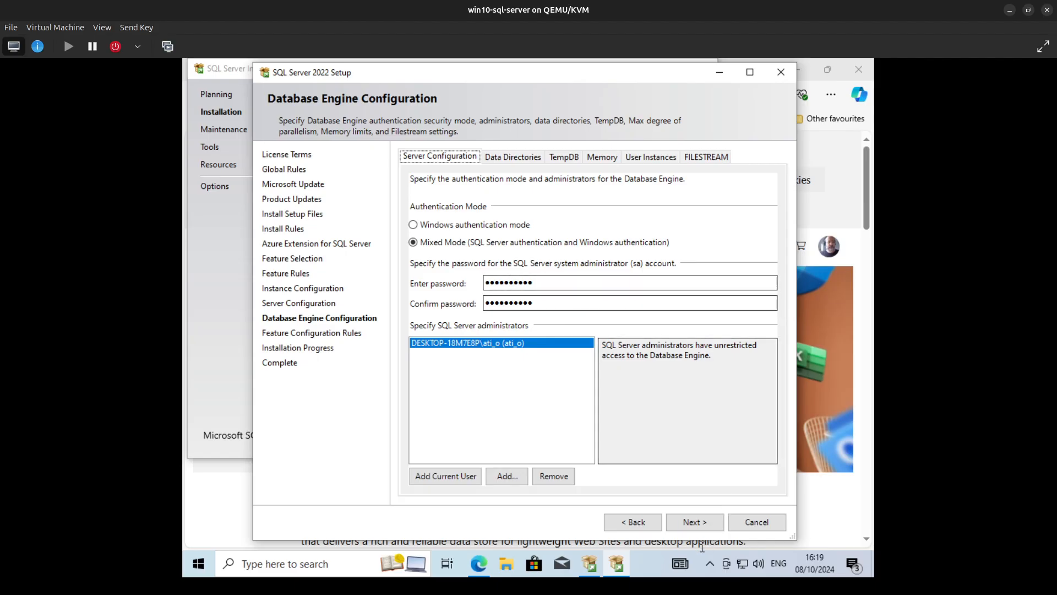
{"action": "left_click", "coordinate": [695, 522]}
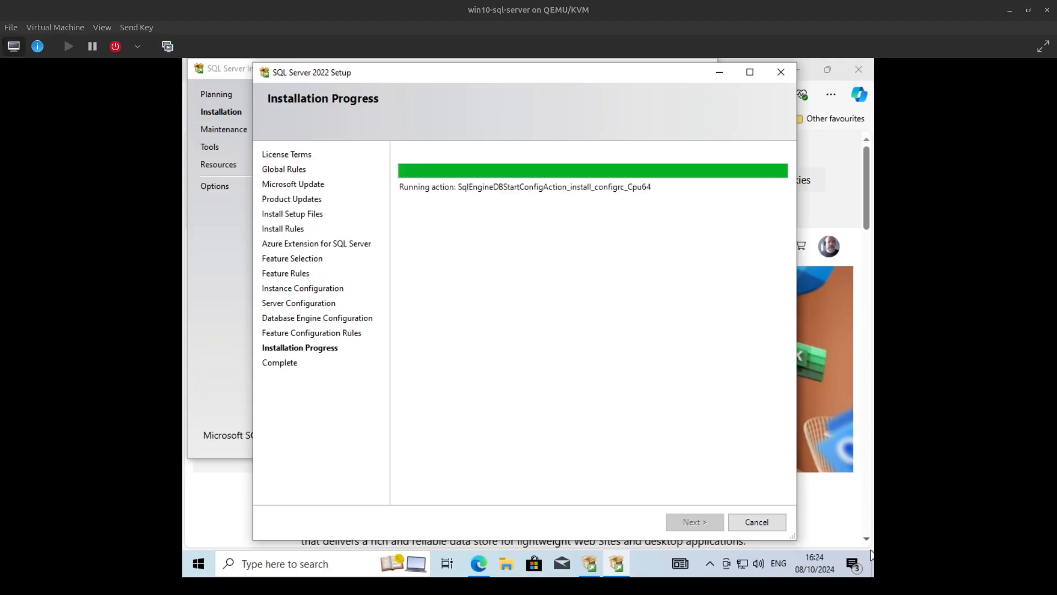
{"action": "left_click", "coordinate": [549, 295]}
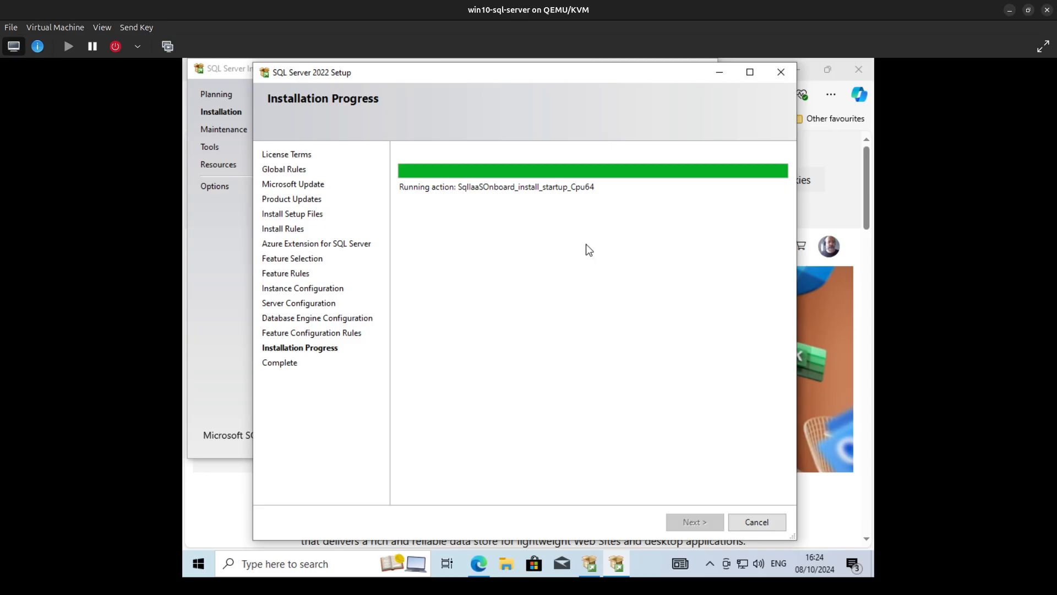
{"action": "key", "text": "super"}
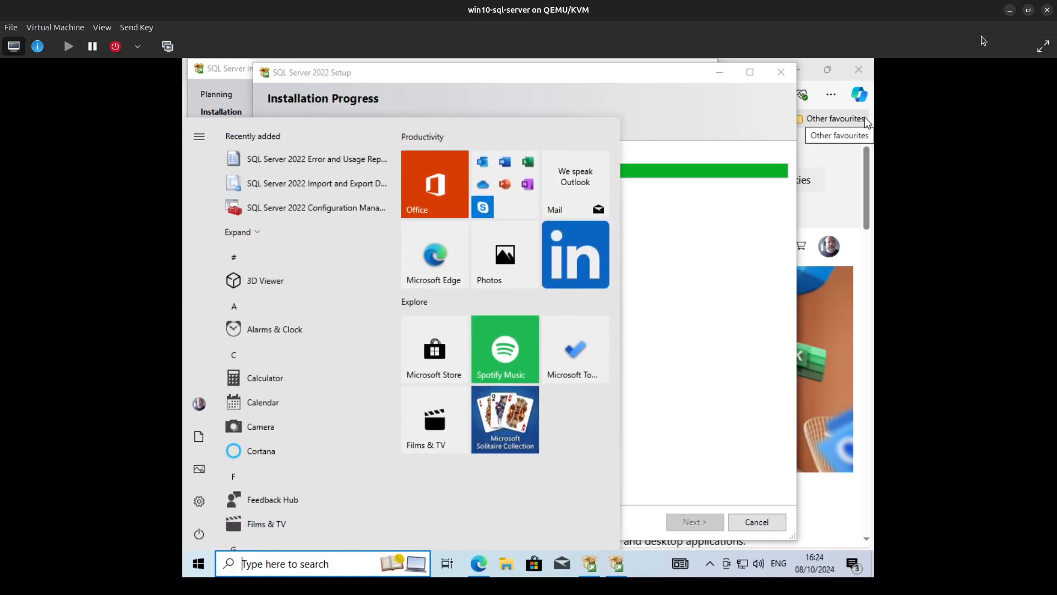
{"action": "key", "text": "super"}
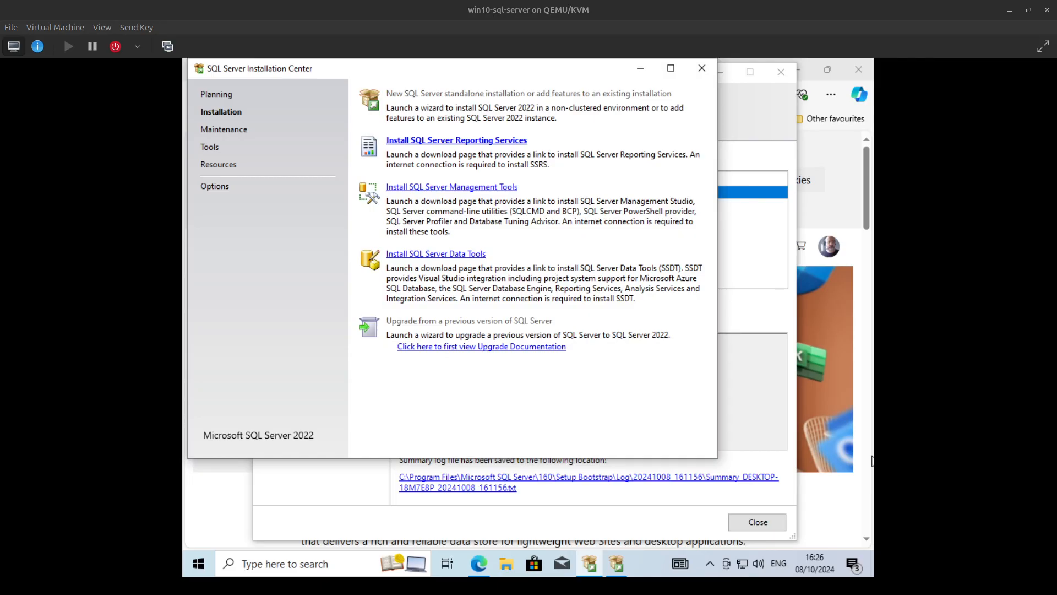
- Bring the finished SQL Server 2022 Setup wizard to the front and close it
{"action": "left_click", "coordinate": [780, 365]}
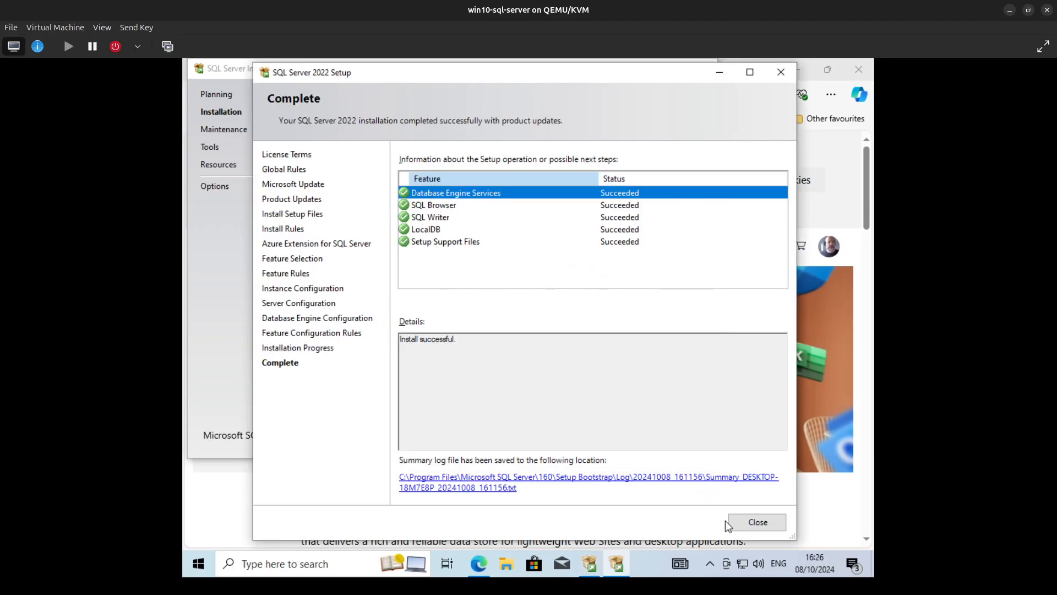
{"action": "left_click", "coordinate": [747, 522]}
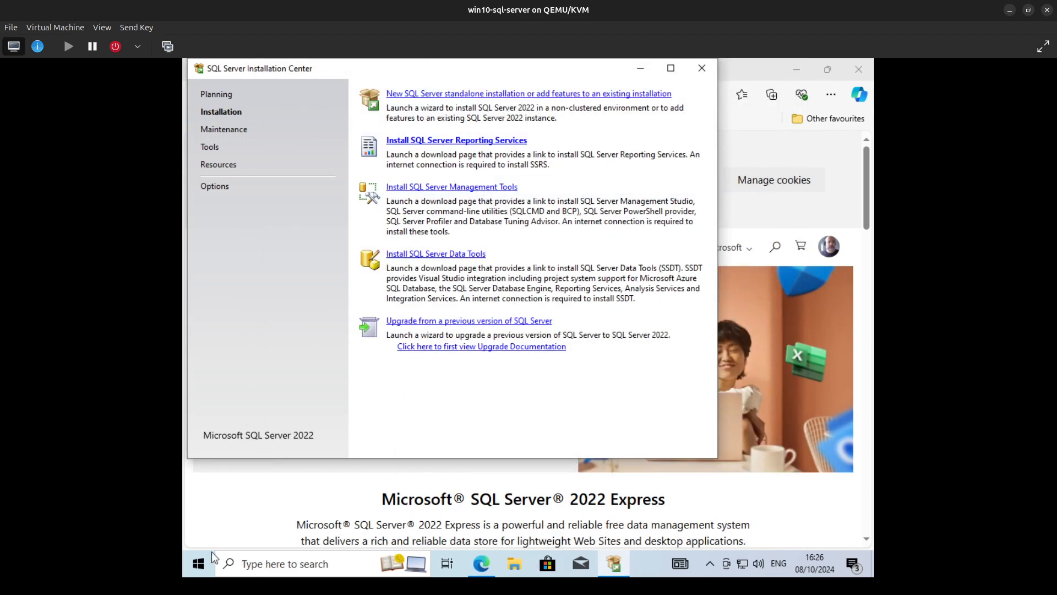
- Launch the Windows Services console by running services.msc
{"action": "right_click", "coordinate": [200, 562]}
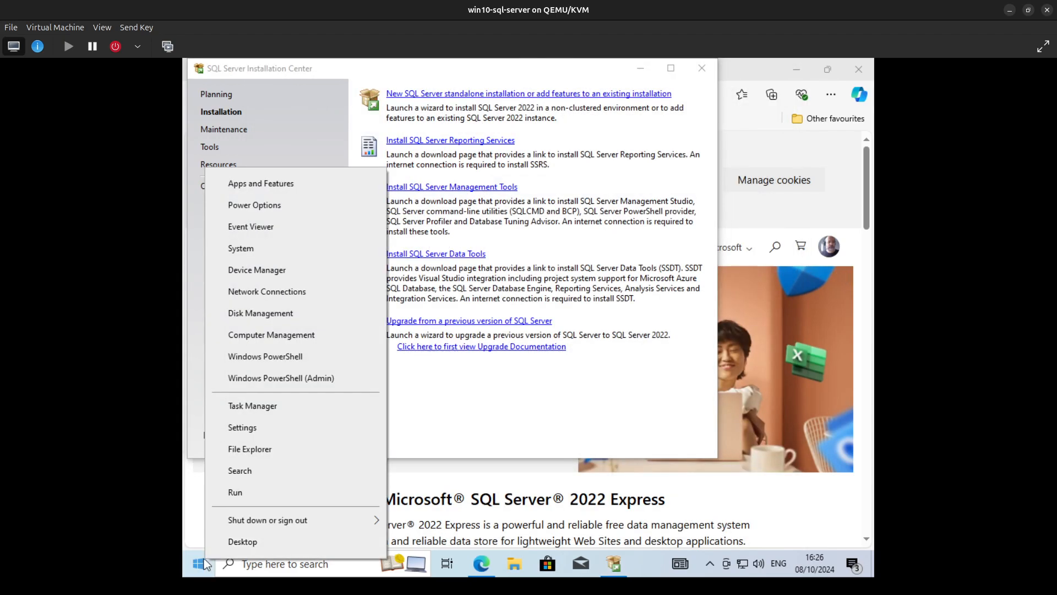
{"action": "left_click", "coordinate": [256, 497]}
{"action": "type", "text": "serv"}
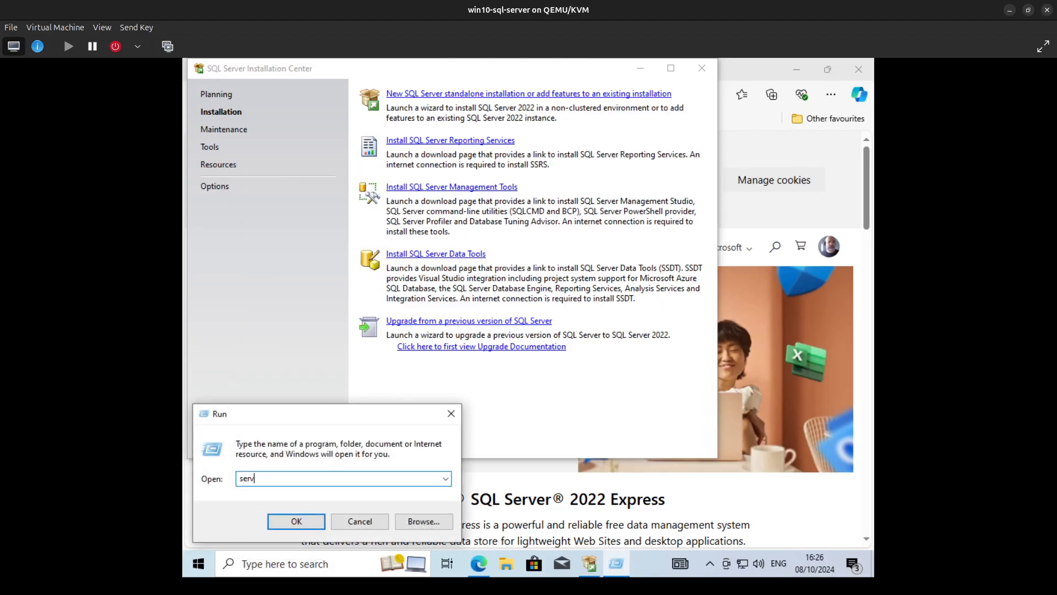
{"action": "type", "text": "a"}
{"action": "key", "text": "BackSpace"}
{"action": "type", "text": "ices-m"}
{"action": "key", "text": "BackSpace"}
{"action": "key", "text": "BackSpace"}
{"action": "type", "text": ".msc"}
{"action": "key", "text": "Return"}
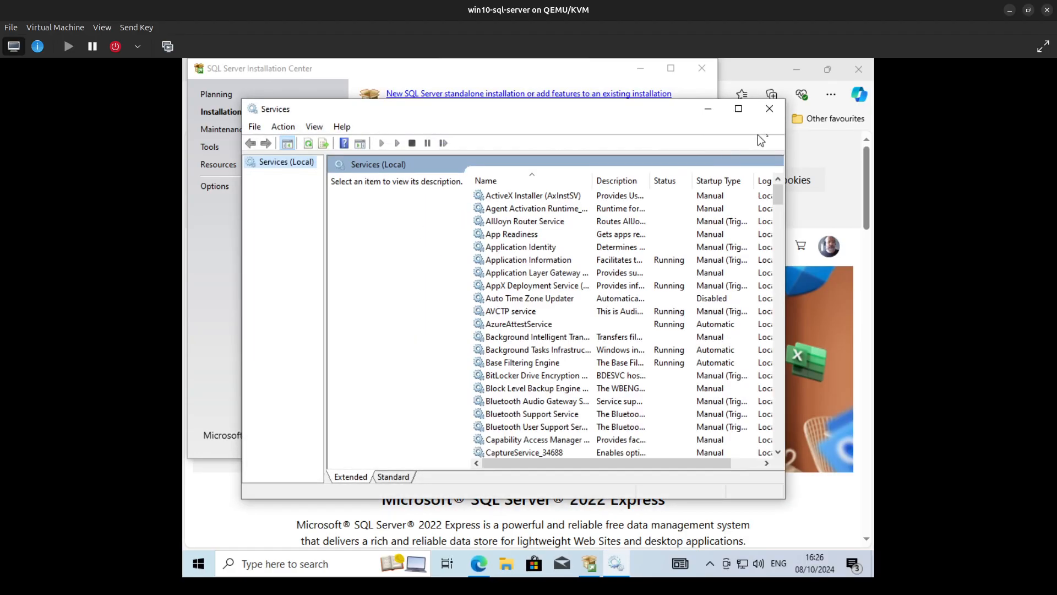
- Maximize the Services console, check the status of the SQL Server (MSSQLSERVER) service, and minimize the virtual machine window
{"action": "left_click", "coordinate": [732, 113]}
{"action": "left_click", "coordinate": [430, 292]}
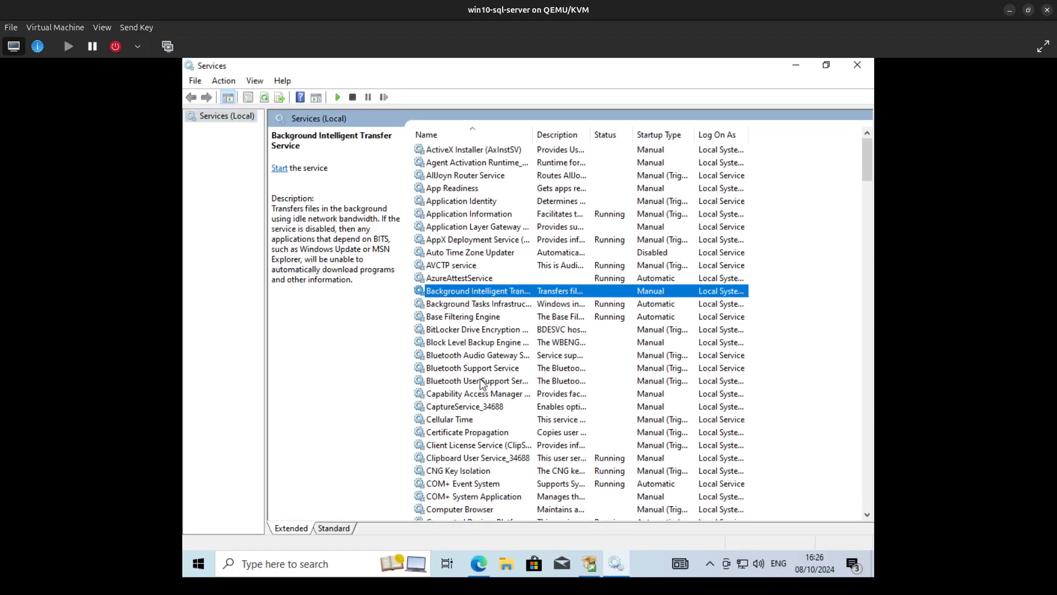
{"action": "key", "text": "s"}
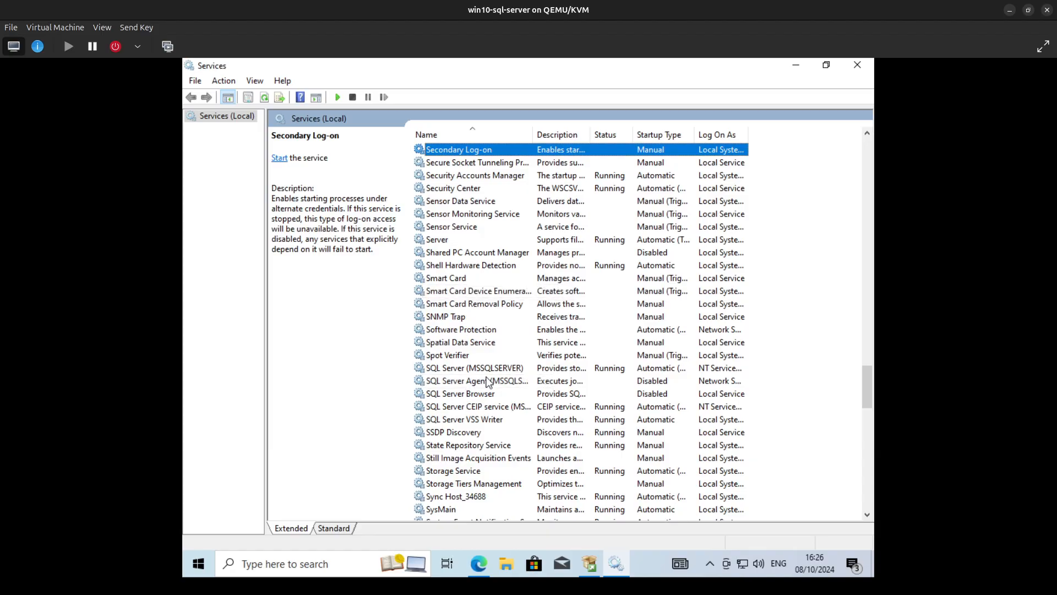
{"action": "left_click", "coordinate": [490, 372]}
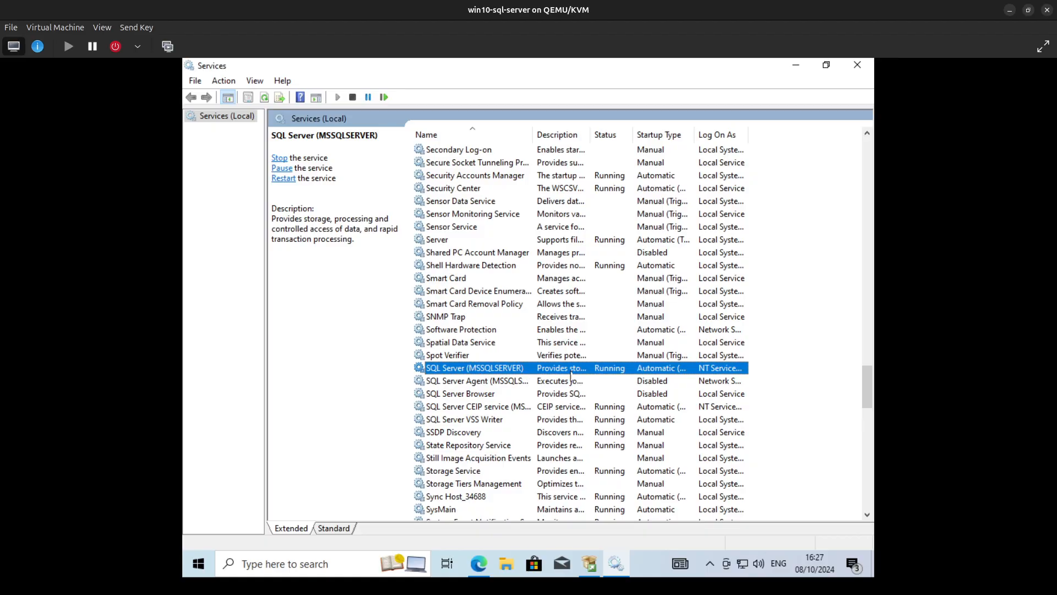
{"action": "left_click", "coordinate": [1012, 12]}
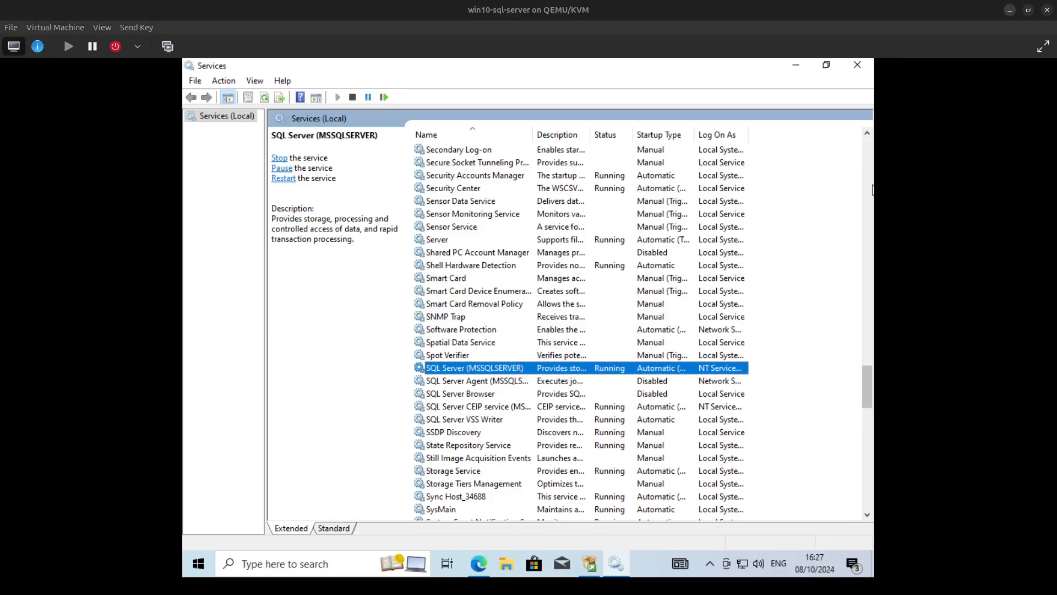